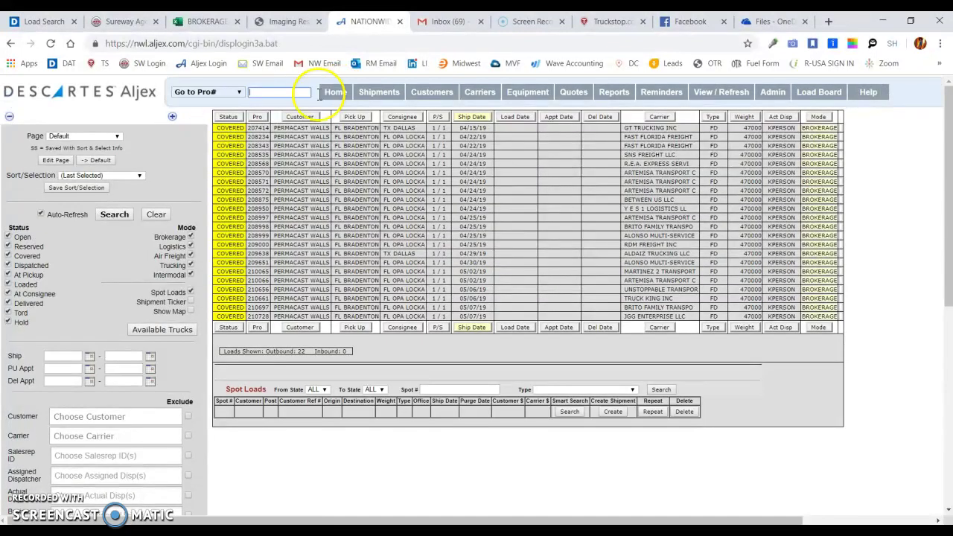
Examine the NATIONWIDE sheet of the BROKERAGE EARNINGS workbook for loads in column A that have no fill color
left_click(201, 21)
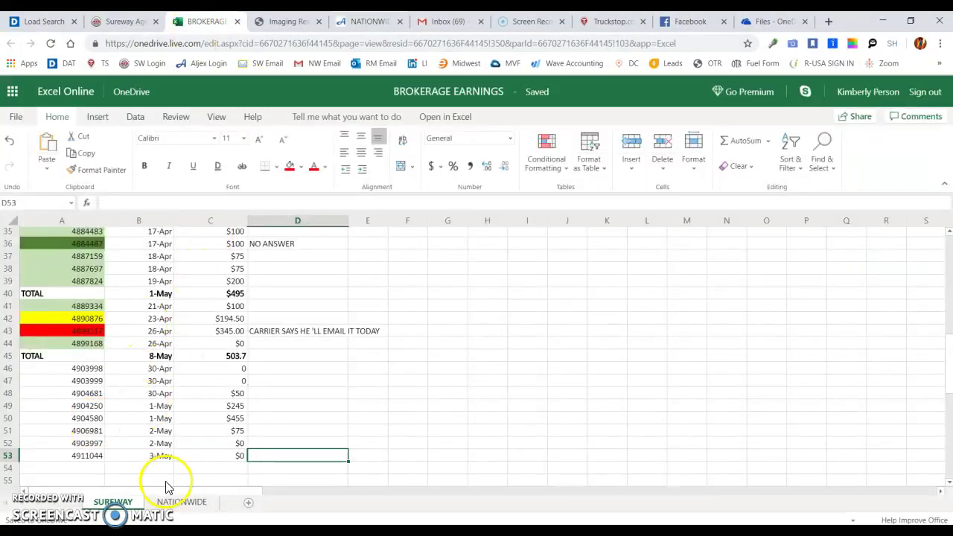
left_click(178, 503)
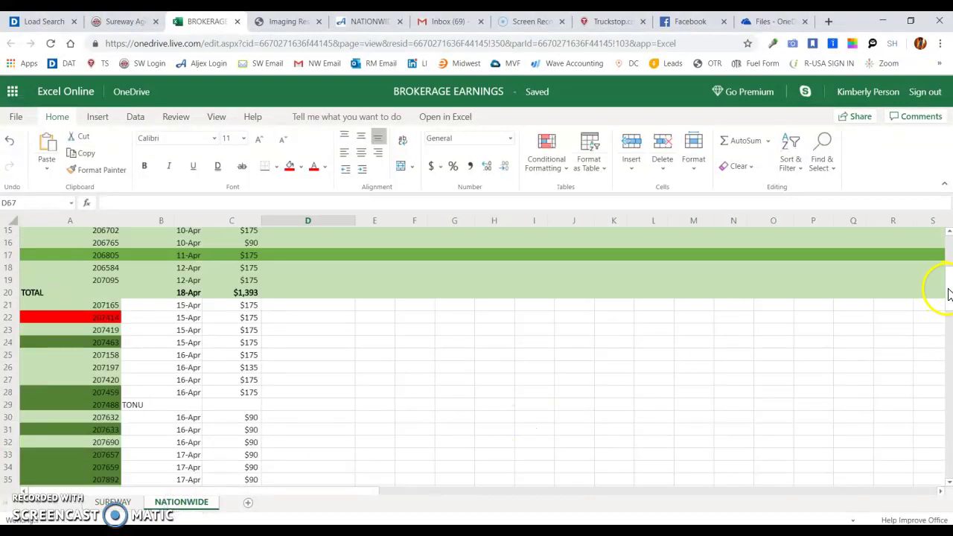
left_click_drag(948, 291, 950, 346)
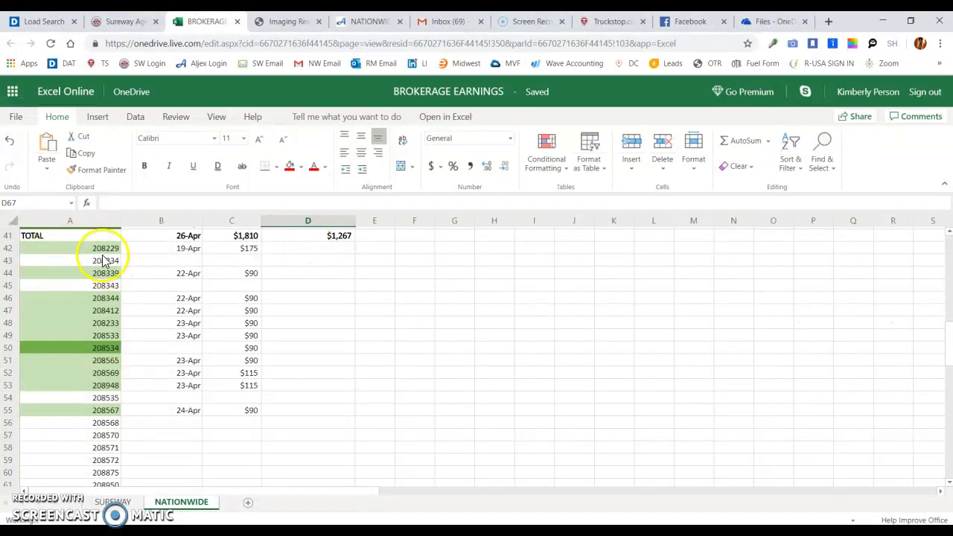
mouse_move(951, 339)
left_mouse_down()
mouse_move(950, 260)
mouse_move(950, 326)
left_mouse_up()
scroll(224, 298, "down", 6)
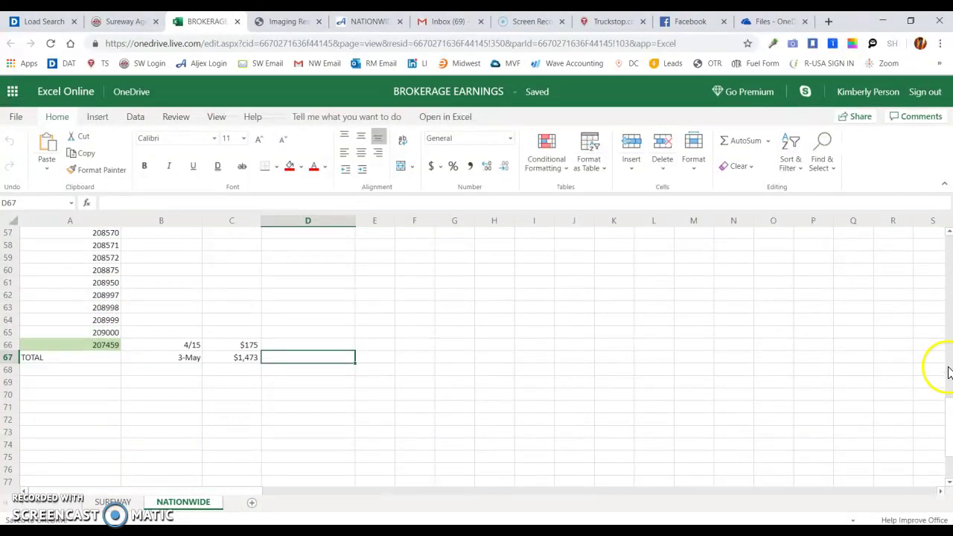
scroll(949, 373, "up", 6)
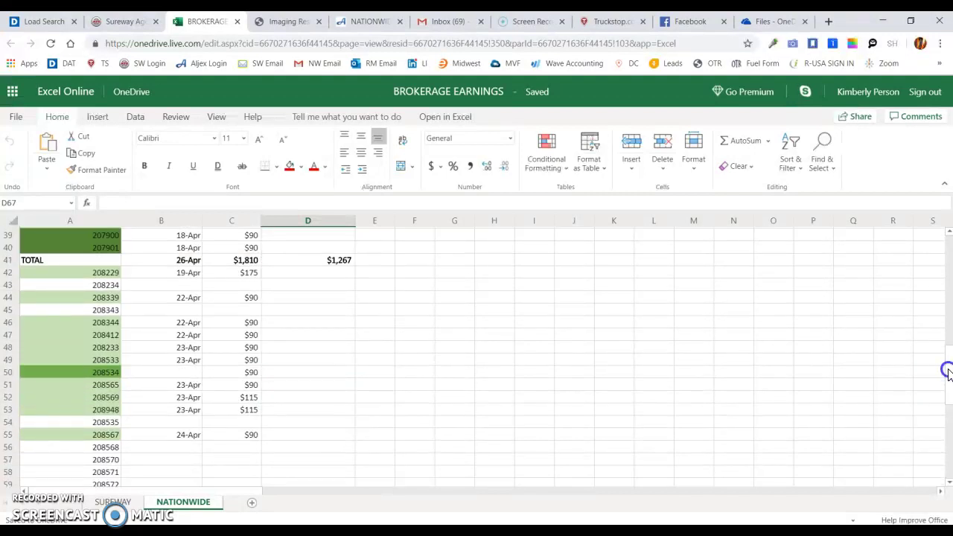
scroll(949, 374, "up", 1)
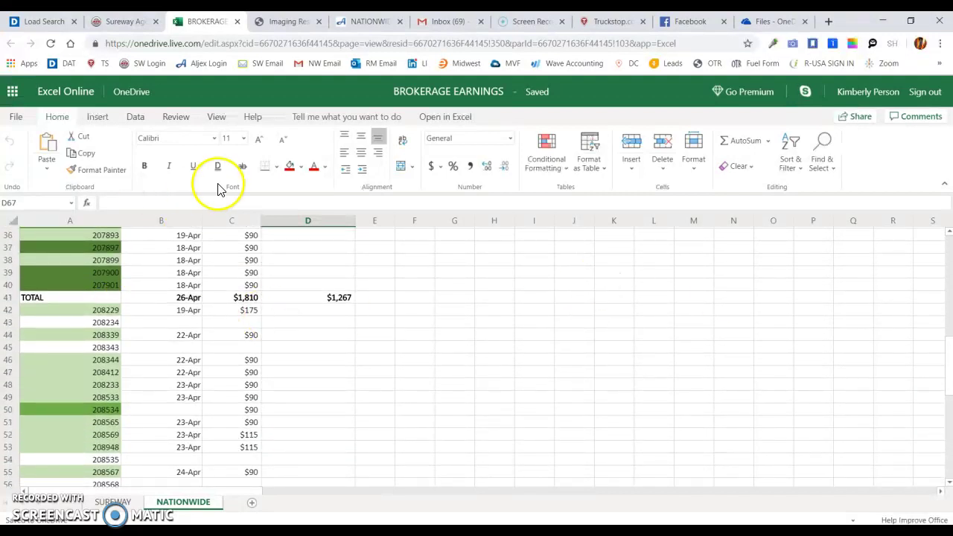
Switch to Aljex, place its tab beside the earnings workbook, and open the first Fast Florida Freight load shipping 04/22/19
left_click(368, 21)
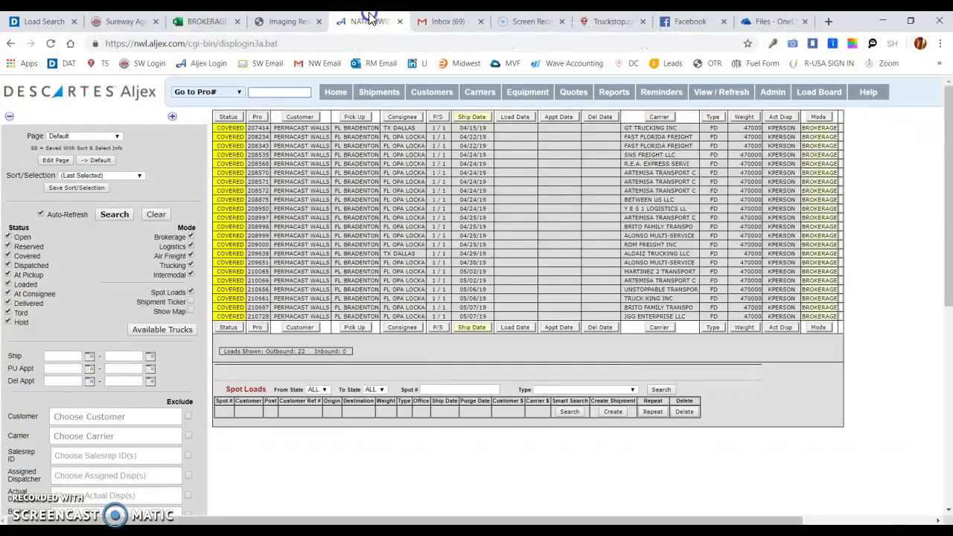
left_click_drag(370, 17, 287, 13)
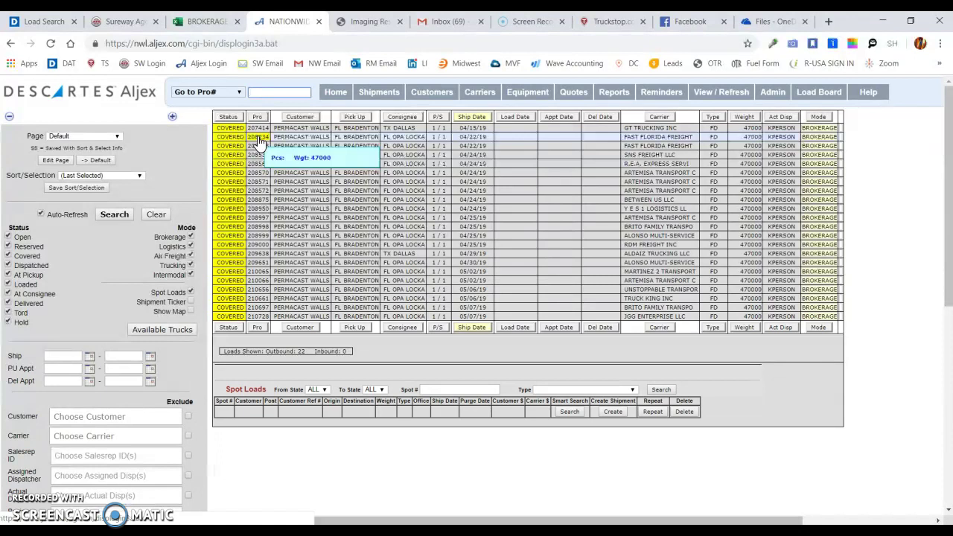
left_click(259, 140)
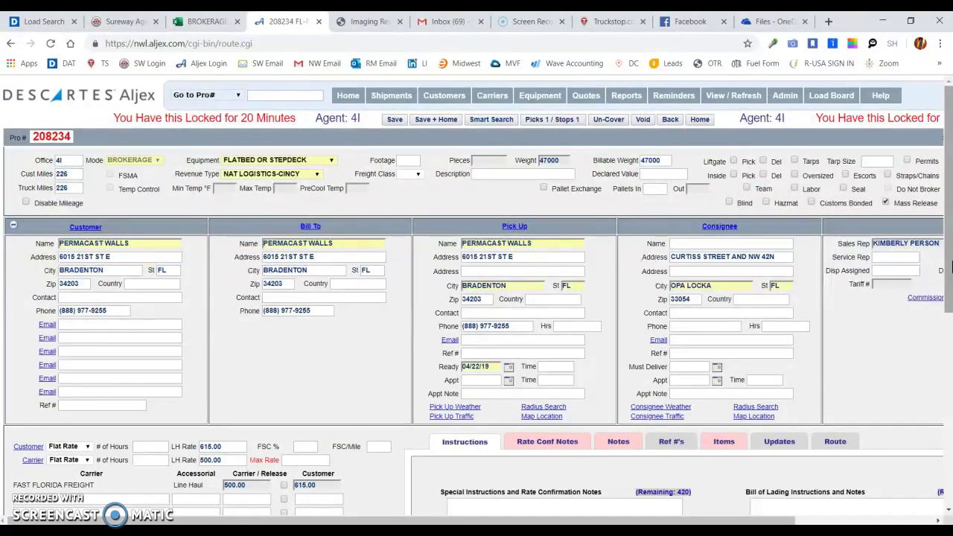
Open the load's Public (Bills of Lading) documents from its Documentation options
left_click_drag(951, 267, 951, 268)
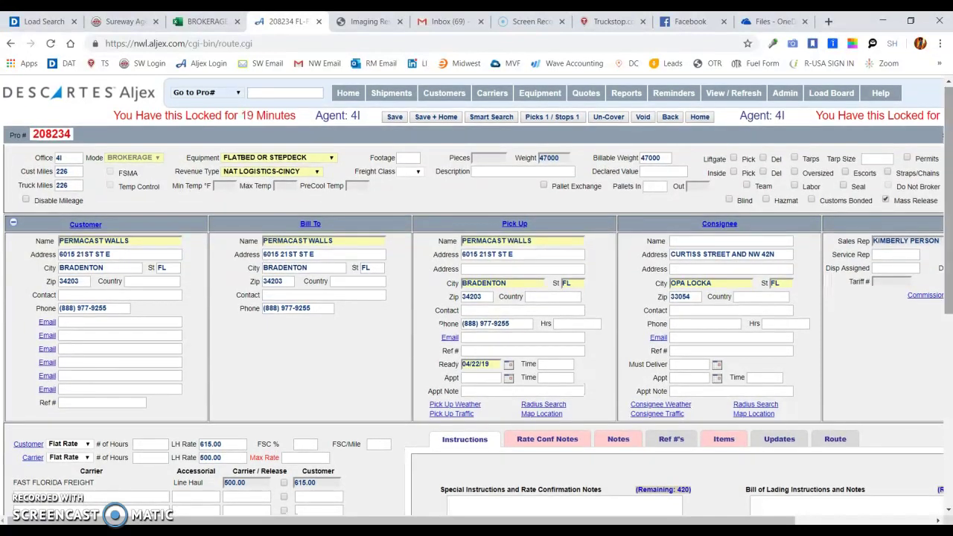
left_click_drag(950, 254, 949, 446)
left_click_drag(740, 517, 897, 515)
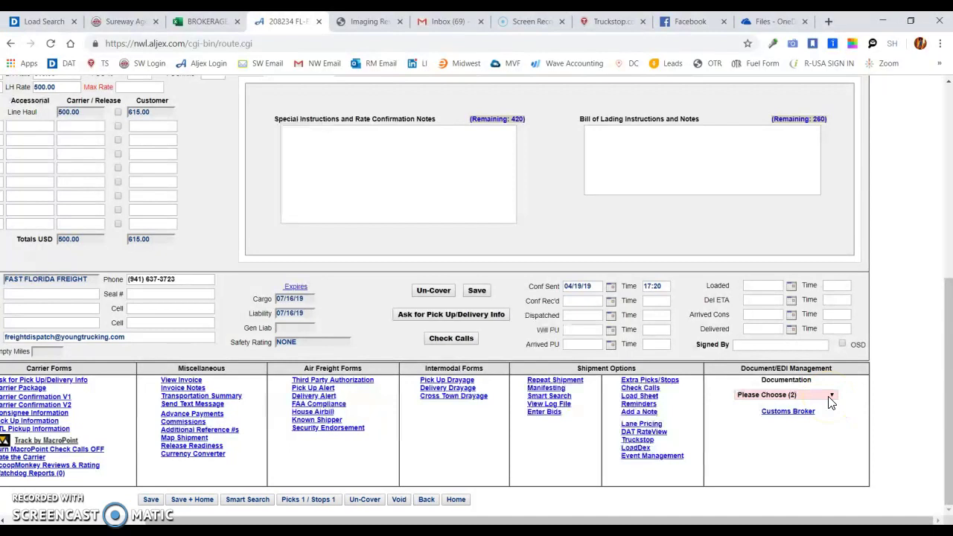
left_click(830, 397)
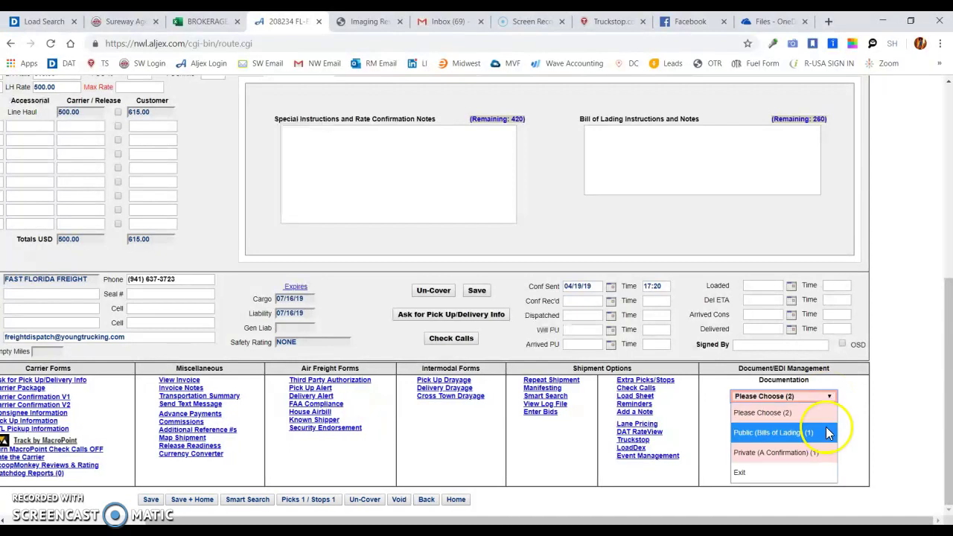
left_click(793, 432)
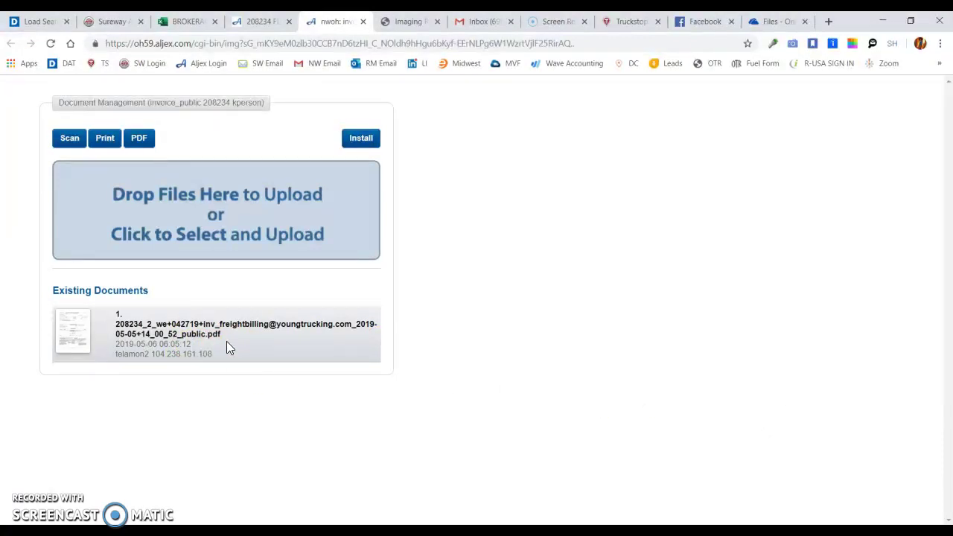
Download the existing bill of lading PDF, open it to review the paperwork, and close it
left_click(67, 333)
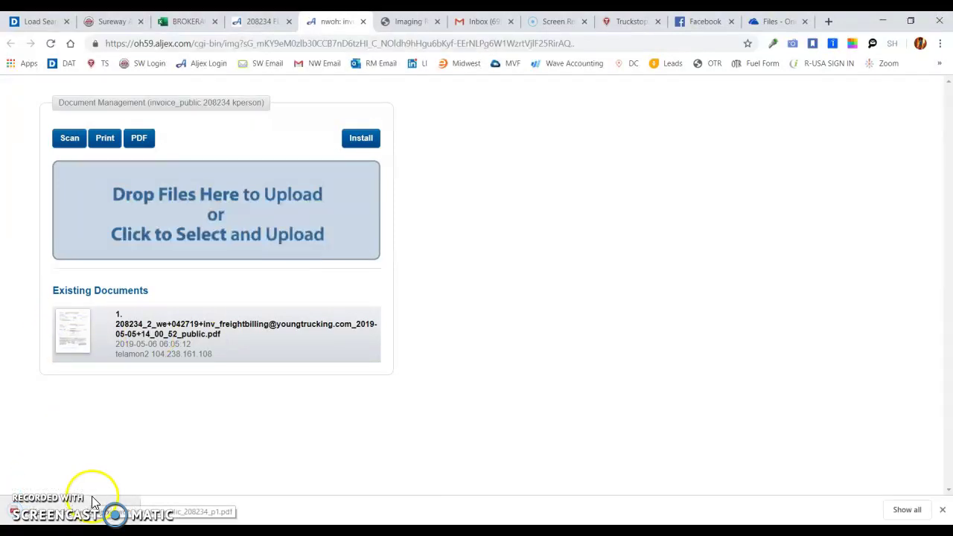
left_click(118, 514)
right_click(128, 517)
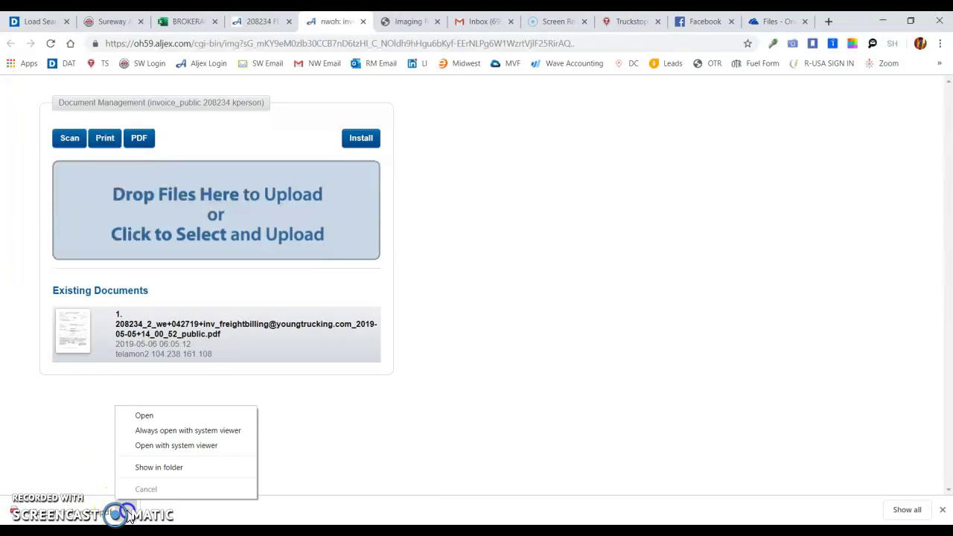
left_click(166, 415)
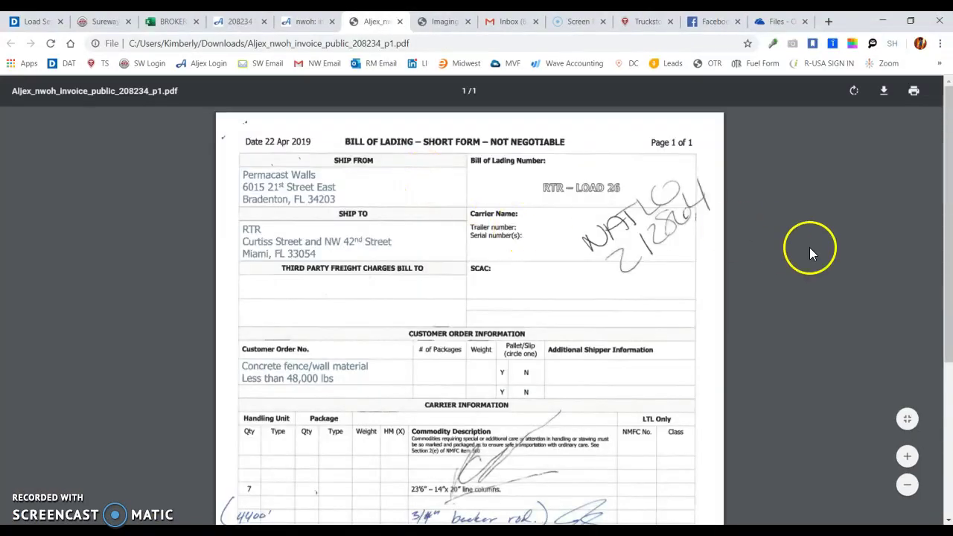
scroll(943, 149, "down", 3)
scroll(943, 149, "up", 3)
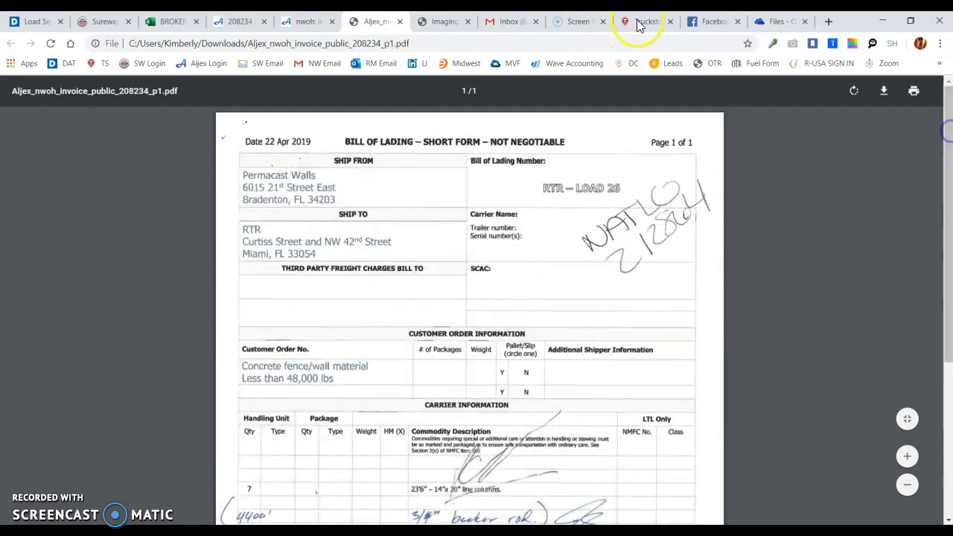
left_click(322, 21)
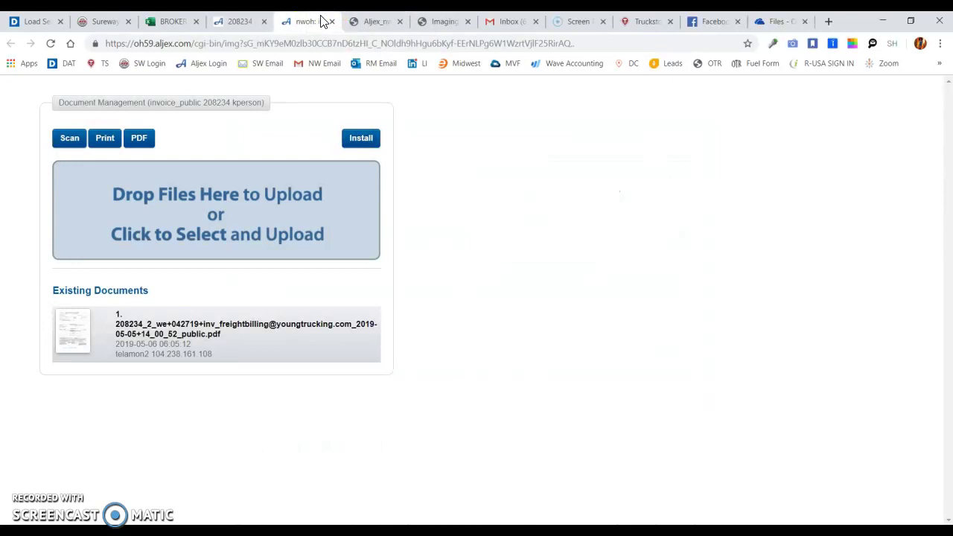
left_click(401, 22)
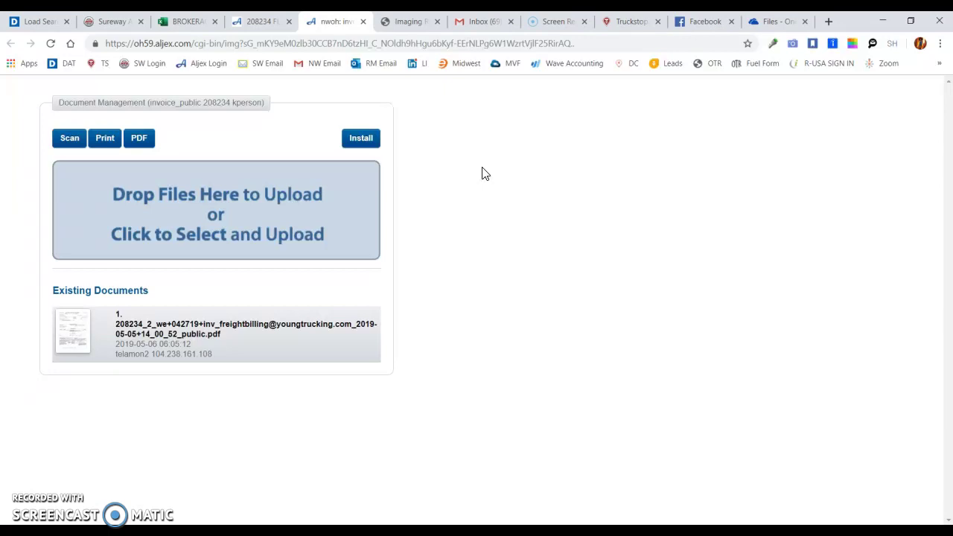
Return to the load record and review the available Documentation categories without choosing another one
left_click(275, 22)
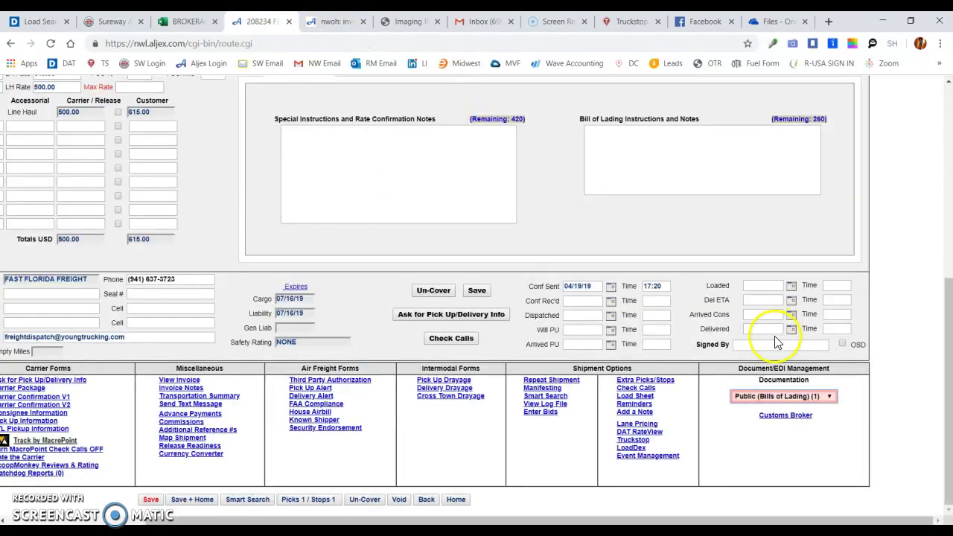
left_click(825, 398)
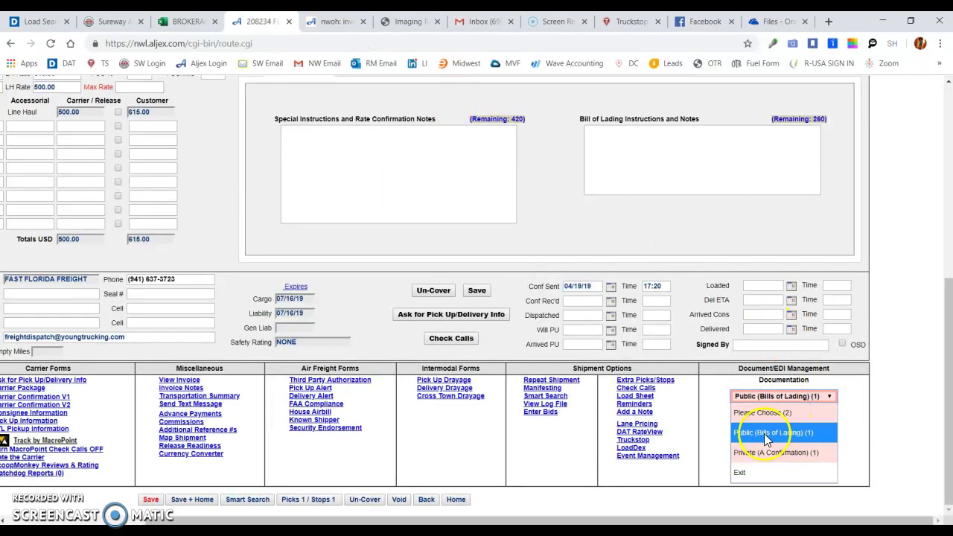
left_click(851, 437)
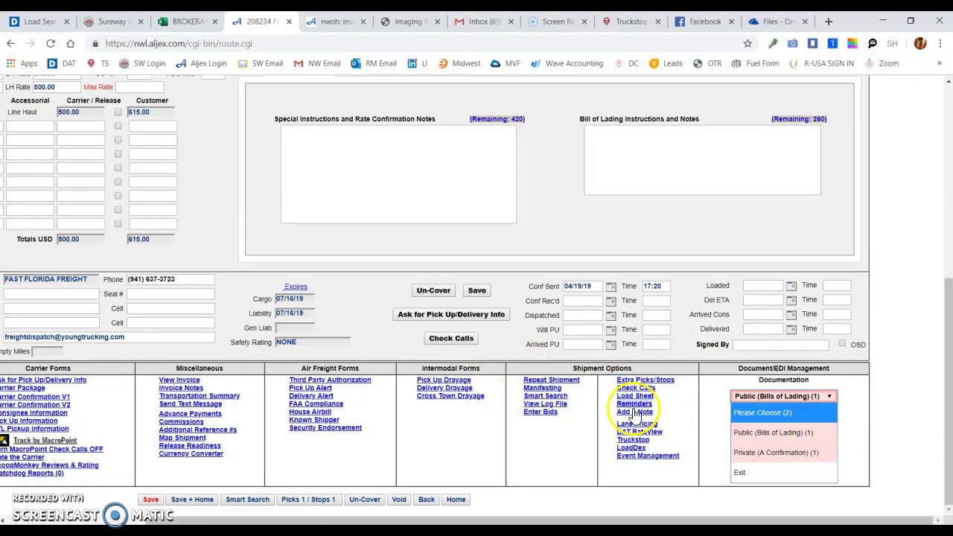
left_click(923, 414)
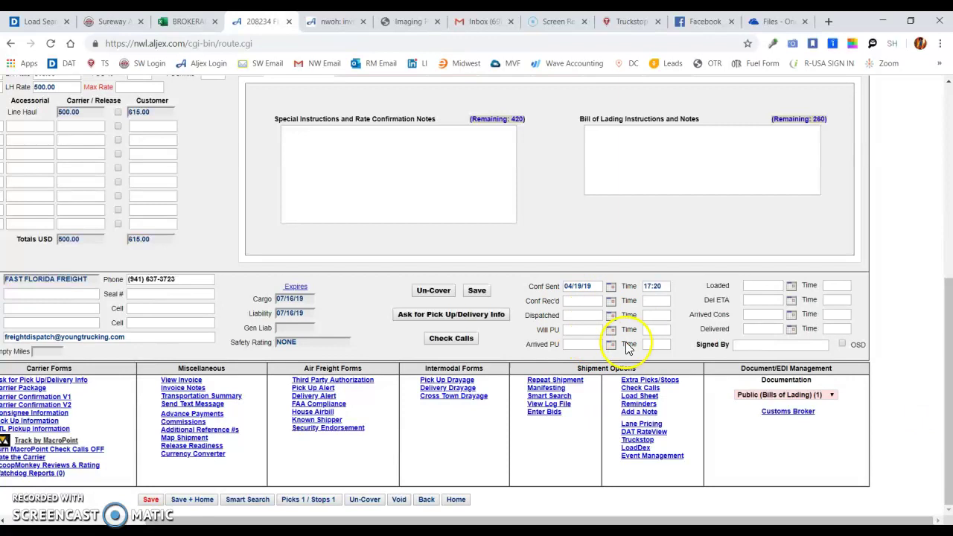
Set the load's Delivered date to 05/06/19, save the record, and return to the load list
left_click(777, 329)
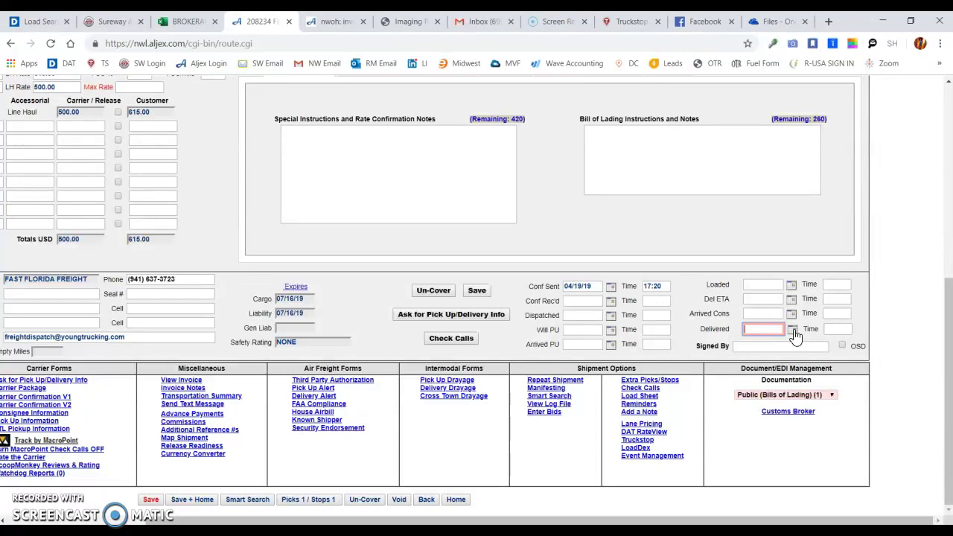
left_click(793, 330)
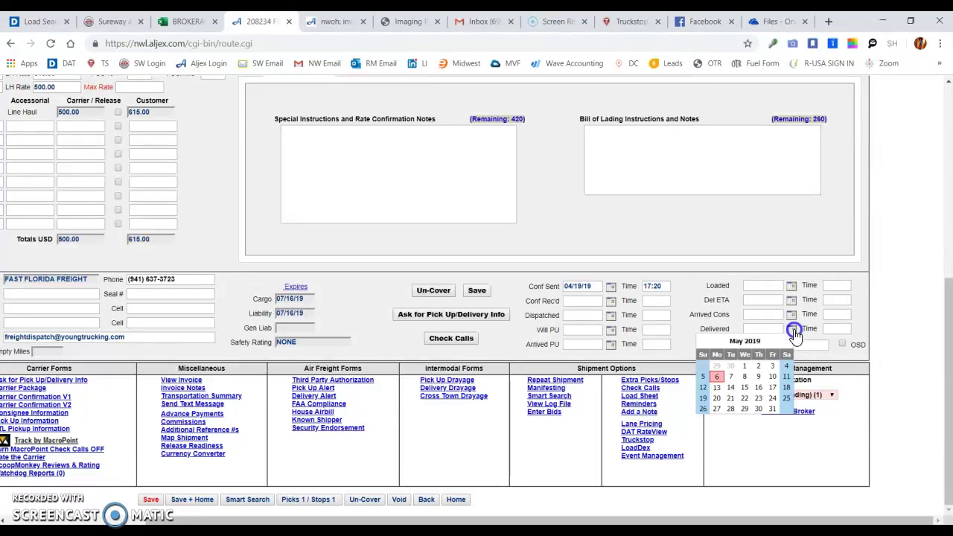
left_click(717, 377)
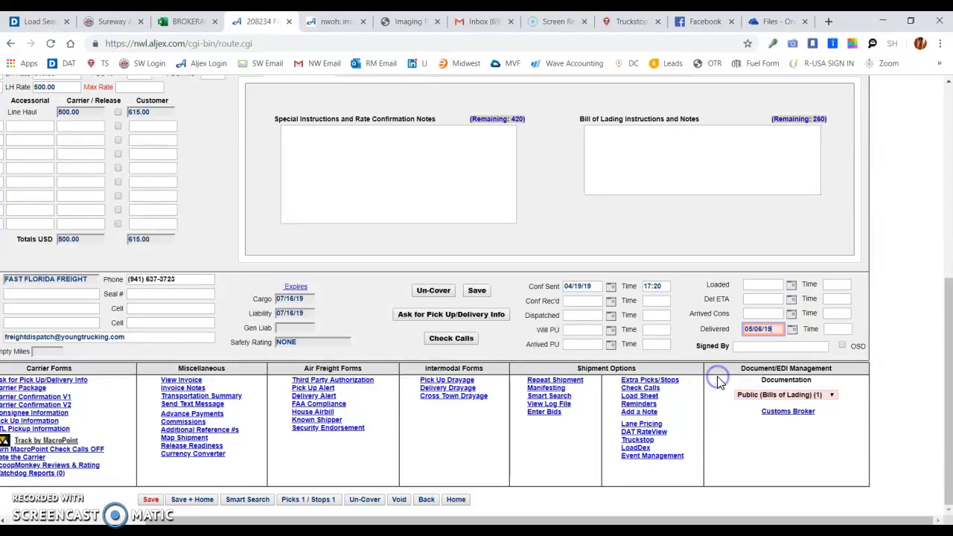
left_click(478, 294)
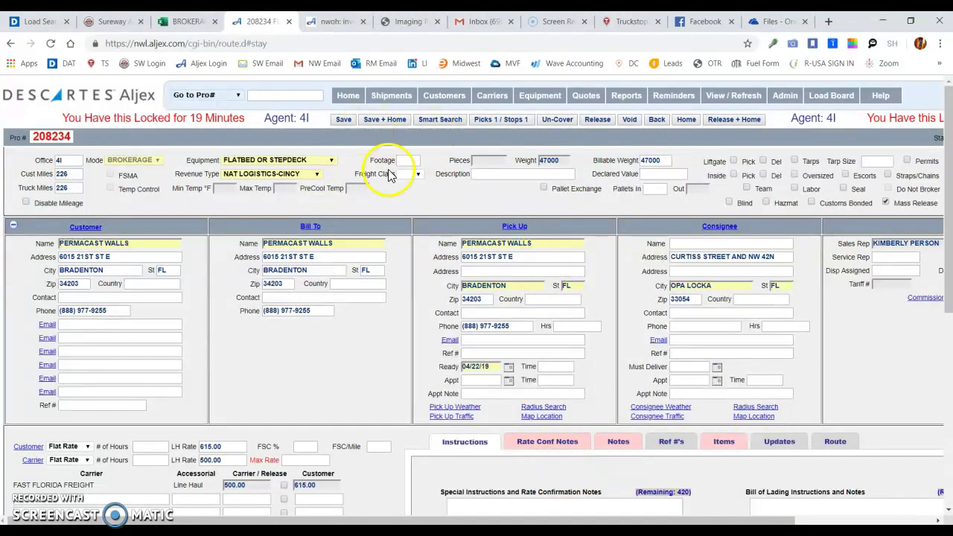
left_click(356, 98)
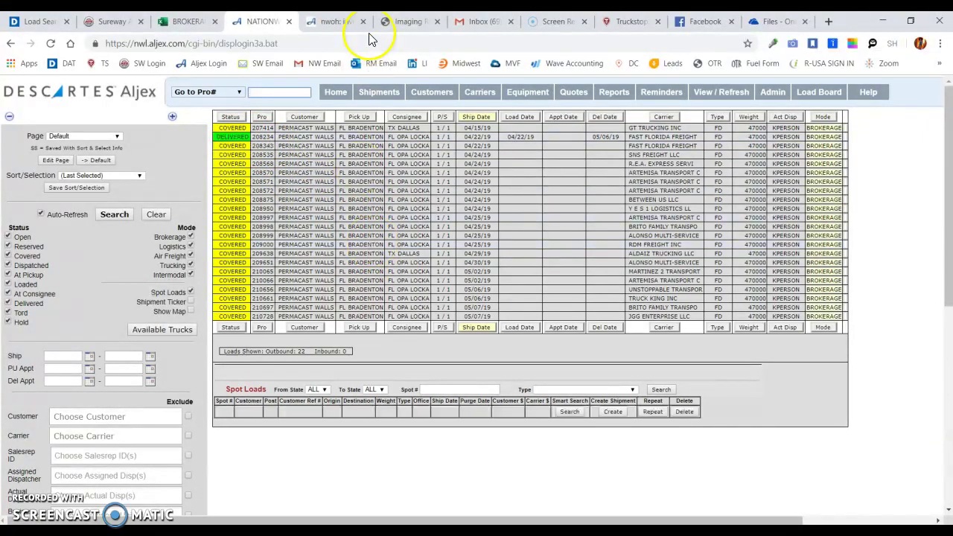
In the earnings workbook's NATIONWIDE sheet, fill the load's cell A43 with light green
left_click(189, 21)
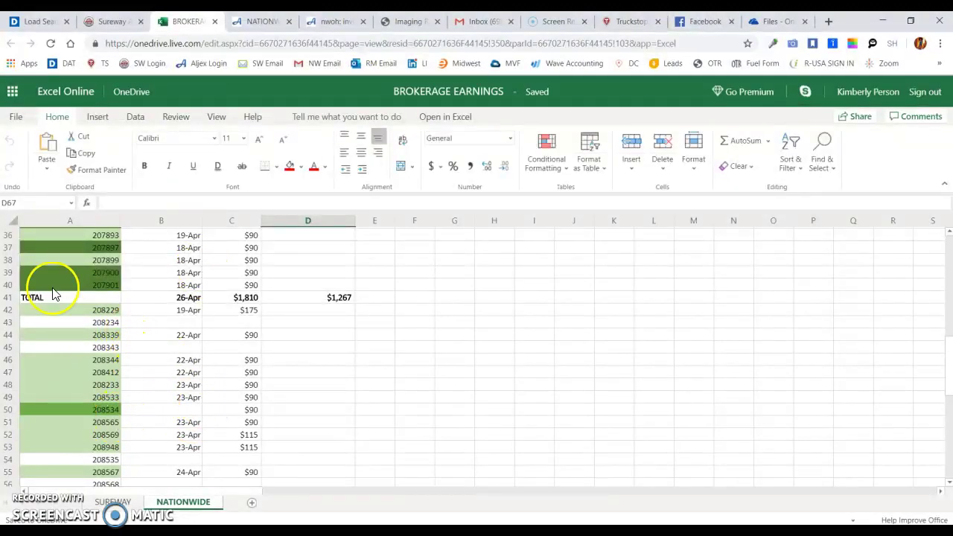
left_click(90, 324)
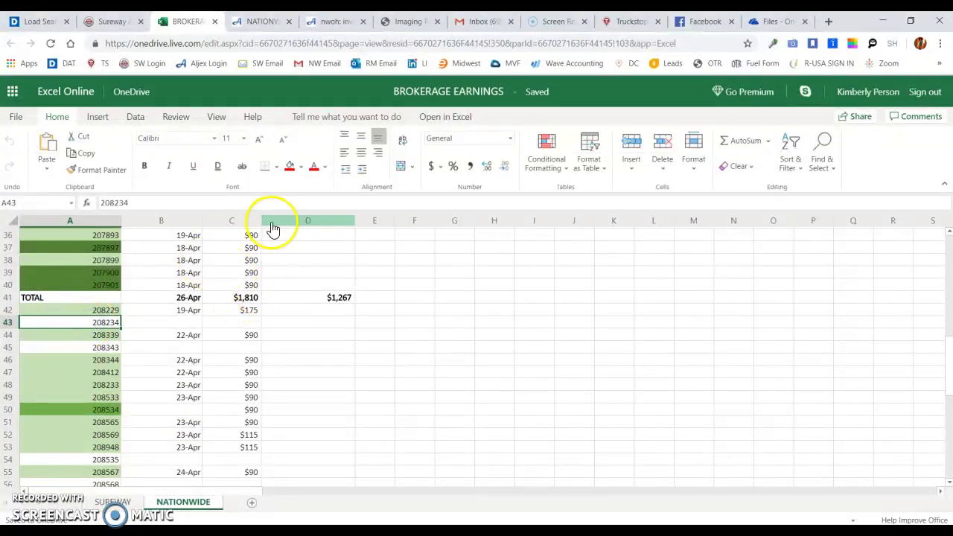
left_click(301, 167)
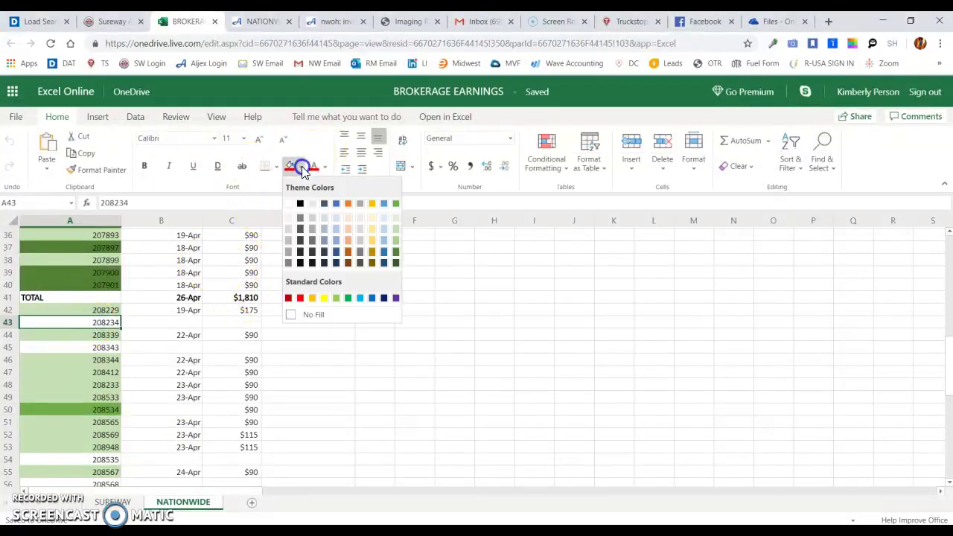
left_click(394, 230)
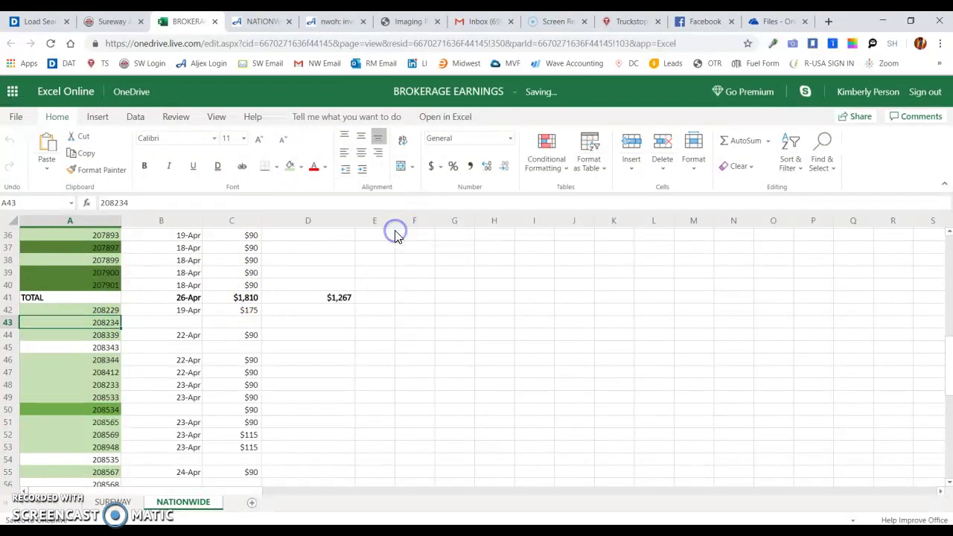
Check the delivered load's Load Date in the Aljex list and enter 4/22 in the earnings workbook's cell B43
left_click(190, 324)
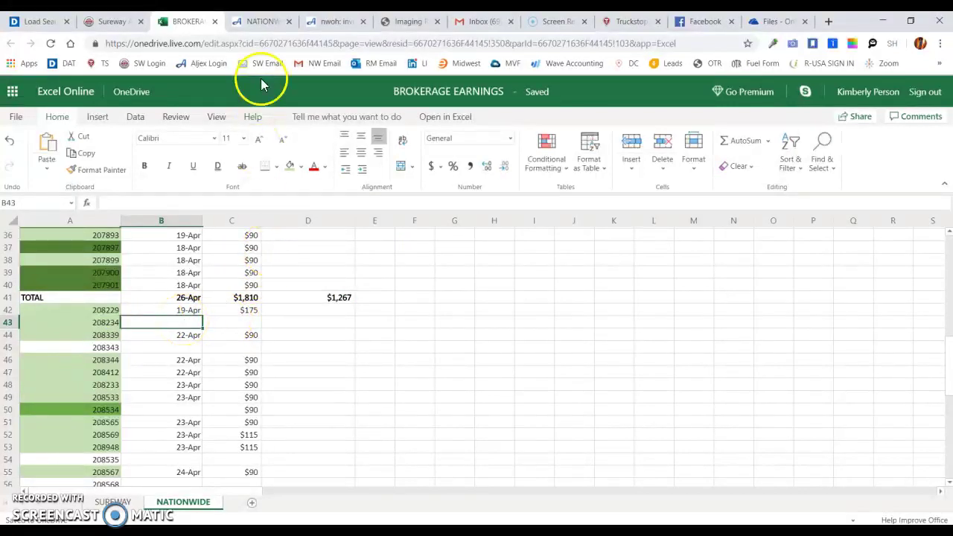
left_click(260, 21)
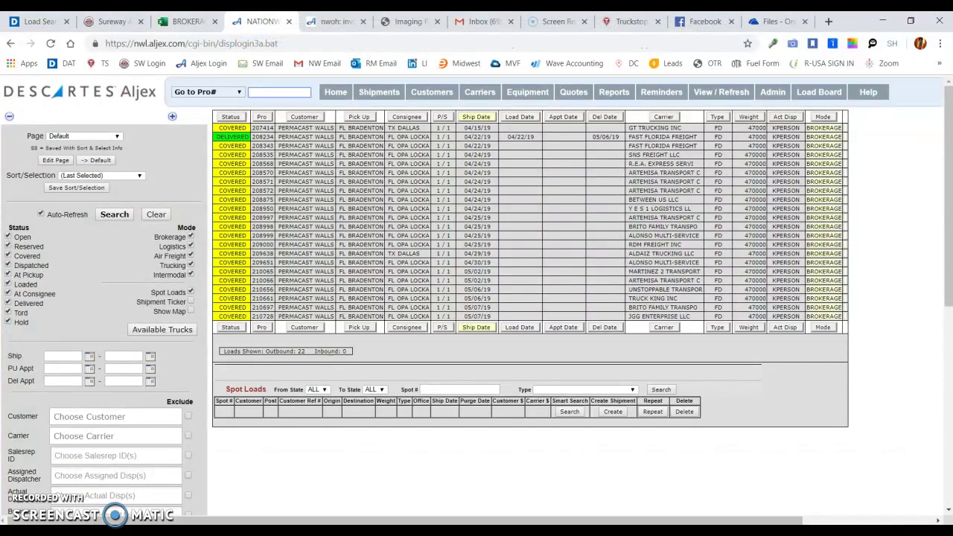
mouse_move(262, 140)
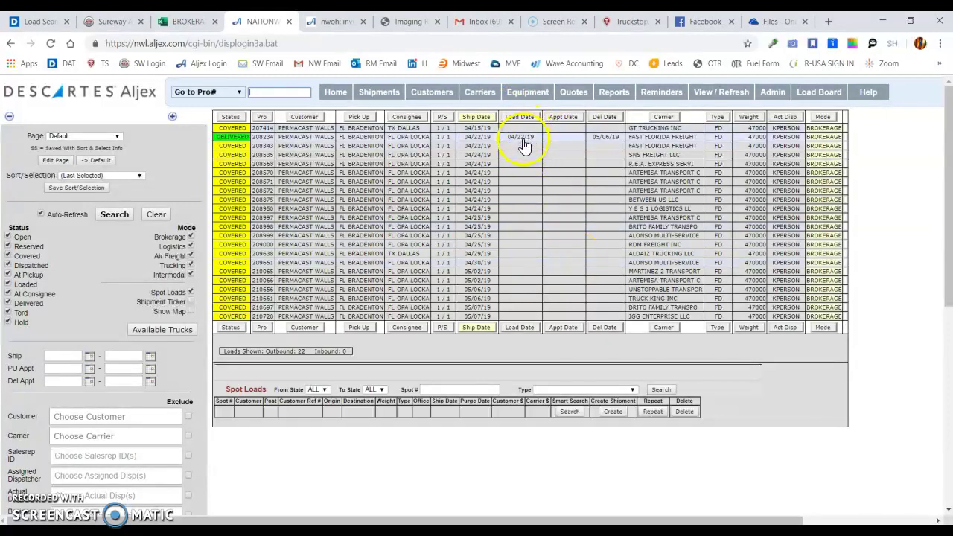
left_click(186, 21)
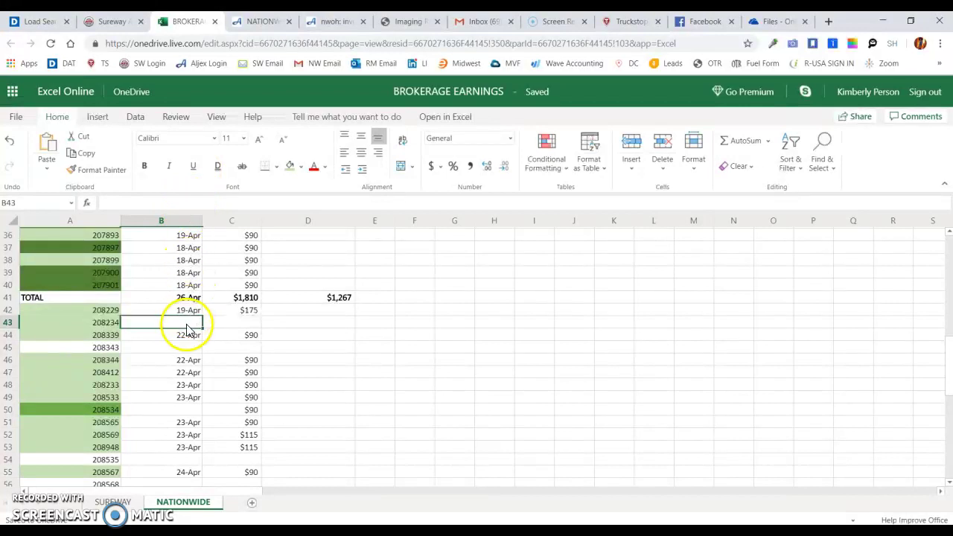
type("4/22")
key("Tab")
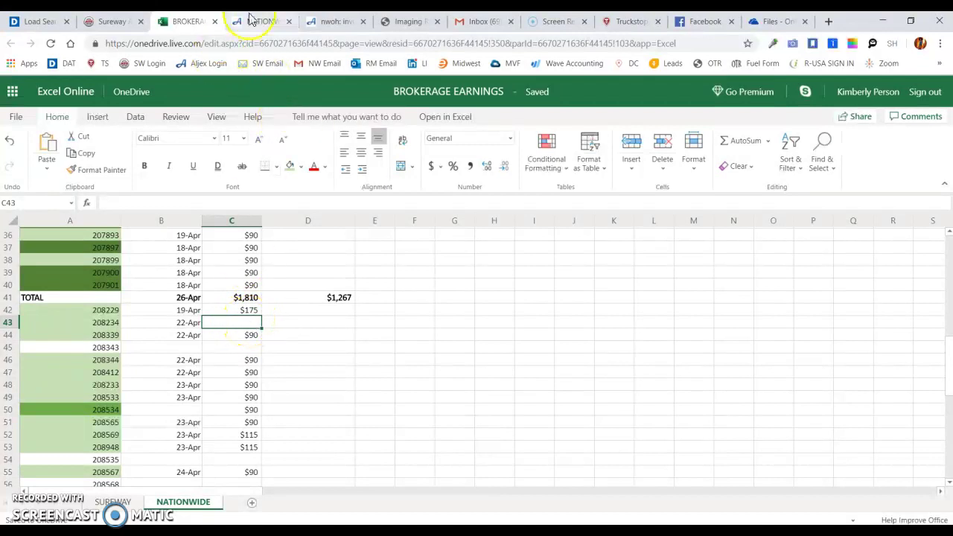
Open the delivered load's record in Aljex, look up its Net USD amount, and enter $115 in the earnings workbook's cell C43
left_click(273, 20)
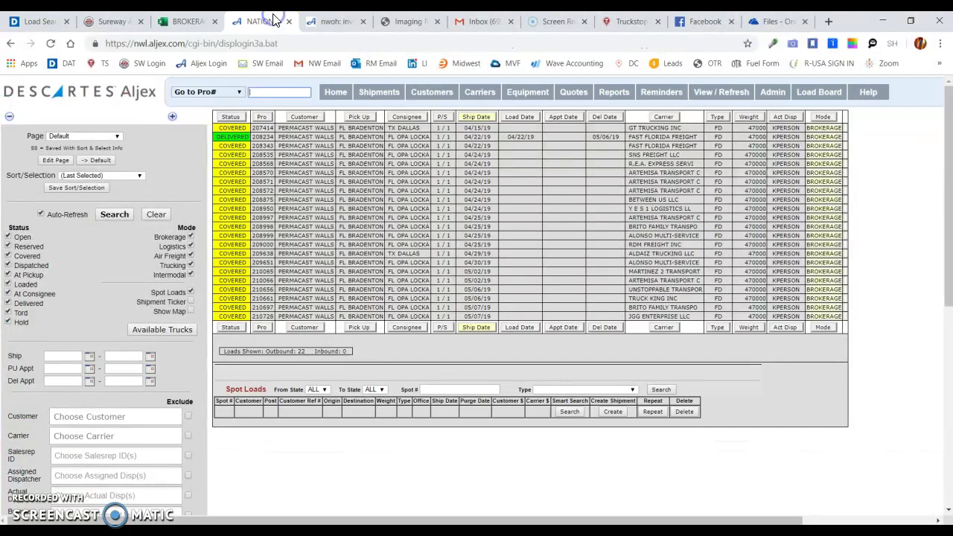
left_click(239, 144)
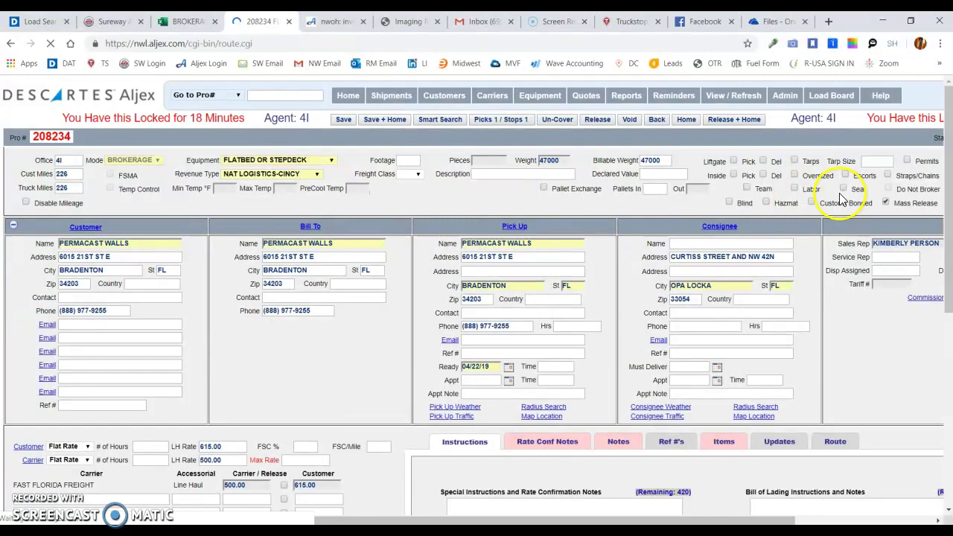
scroll(945, 134, "down", 3)
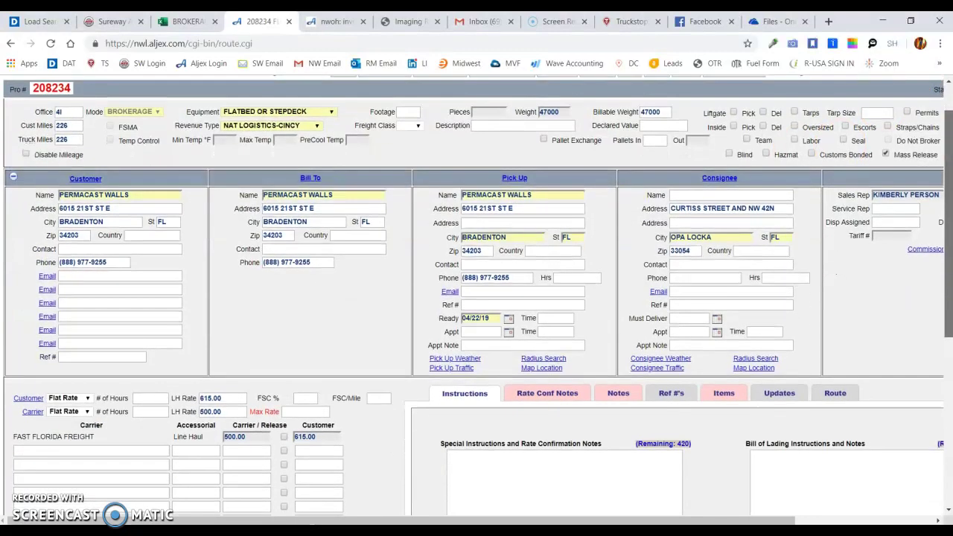
scroll(946, 134, "down", 1)
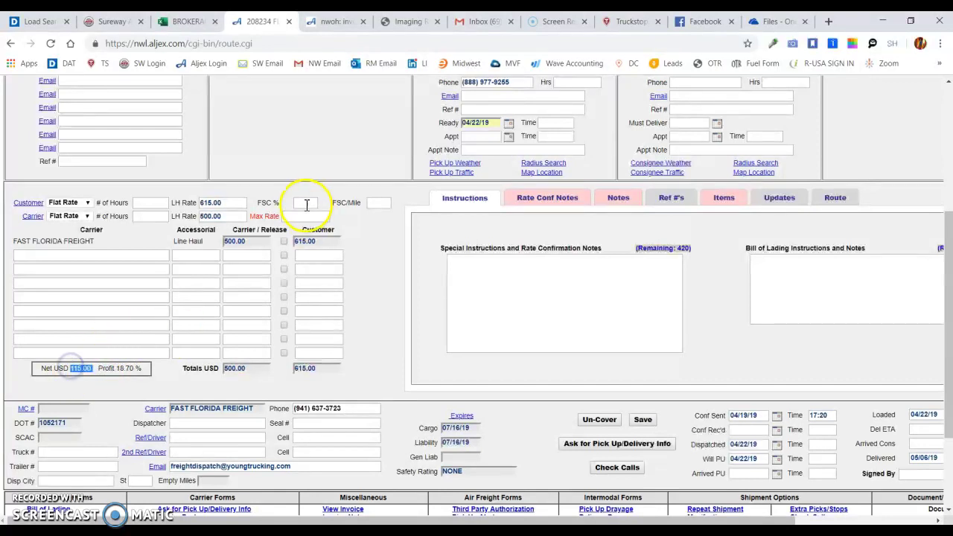
left_click(186, 21)
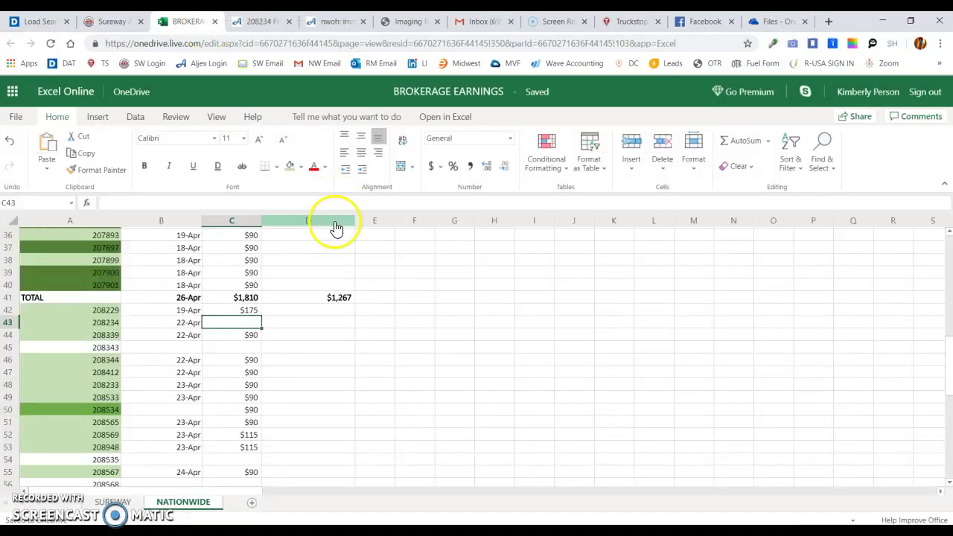
double_click(240, 323)
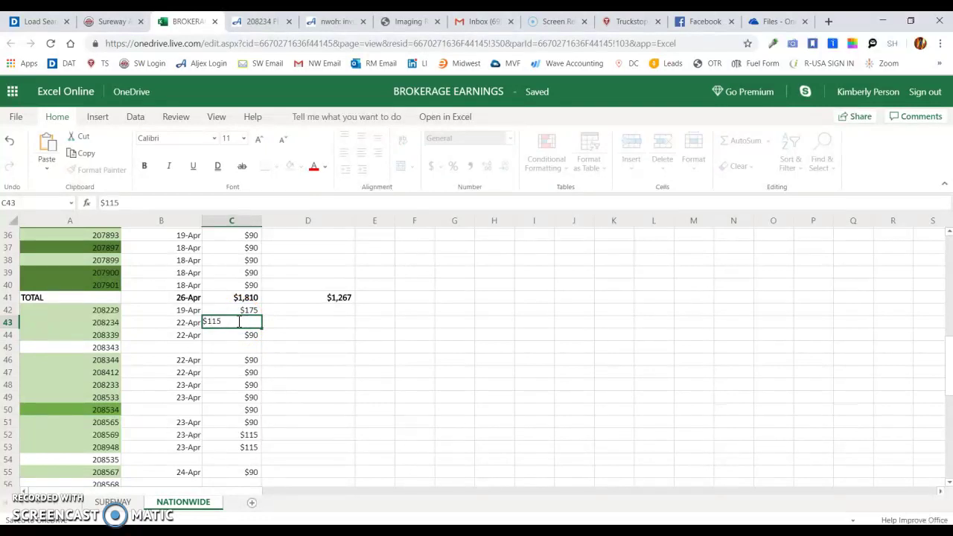
key("Tab")
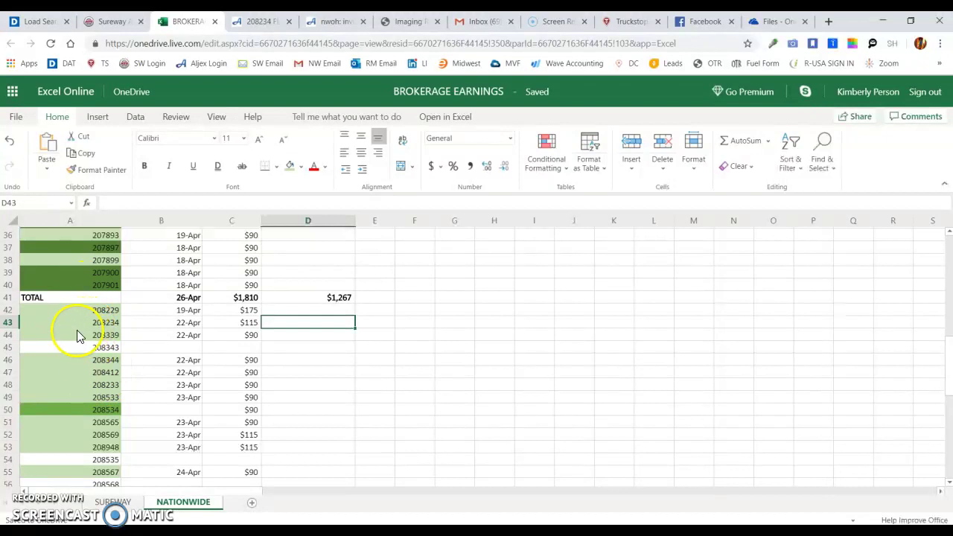
left_click(9, 323)
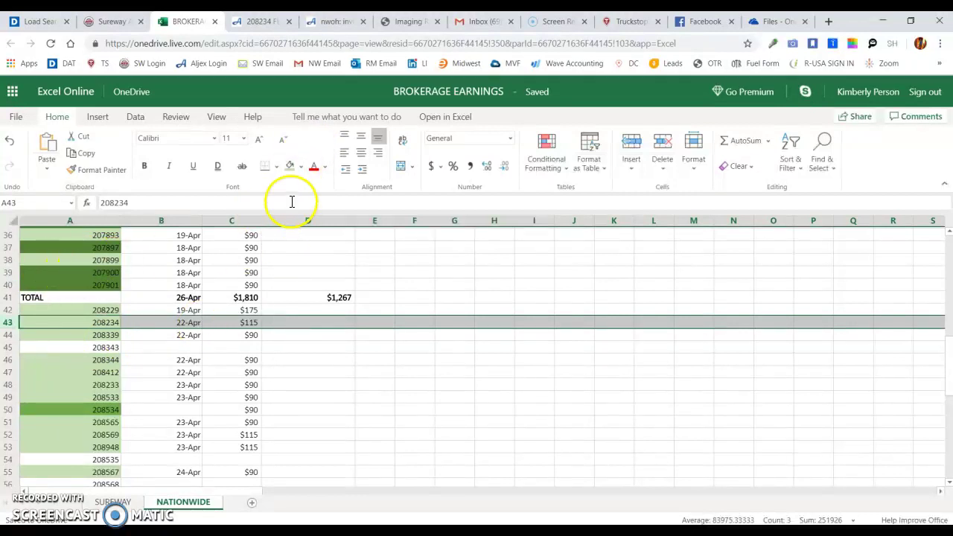
left_click(303, 167)
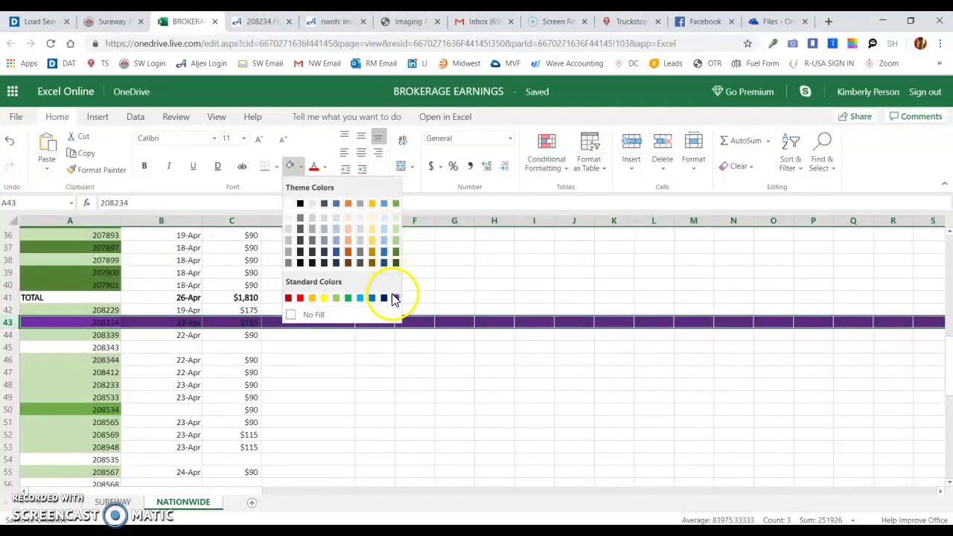
left_click(93, 324)
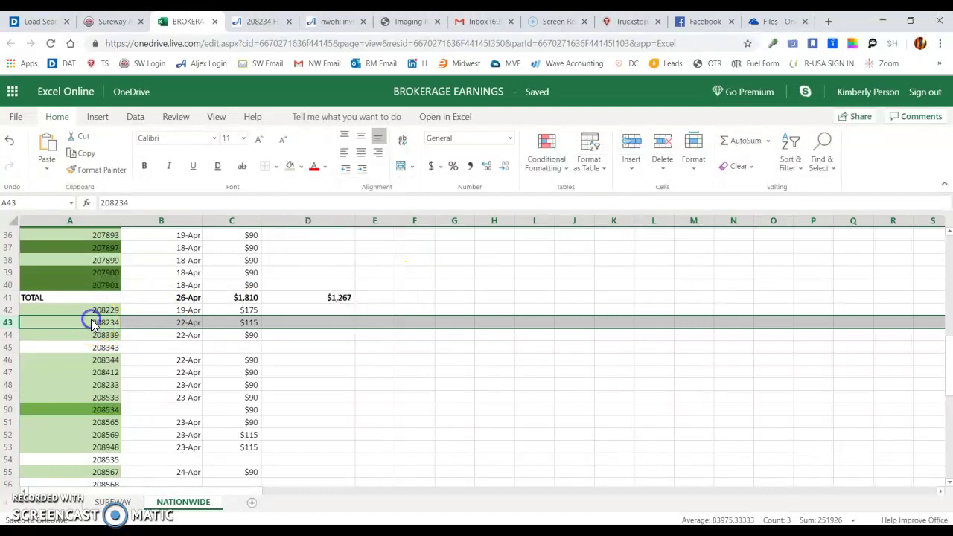
Fill the load number cell A43 with light orange
left_click(90, 320)
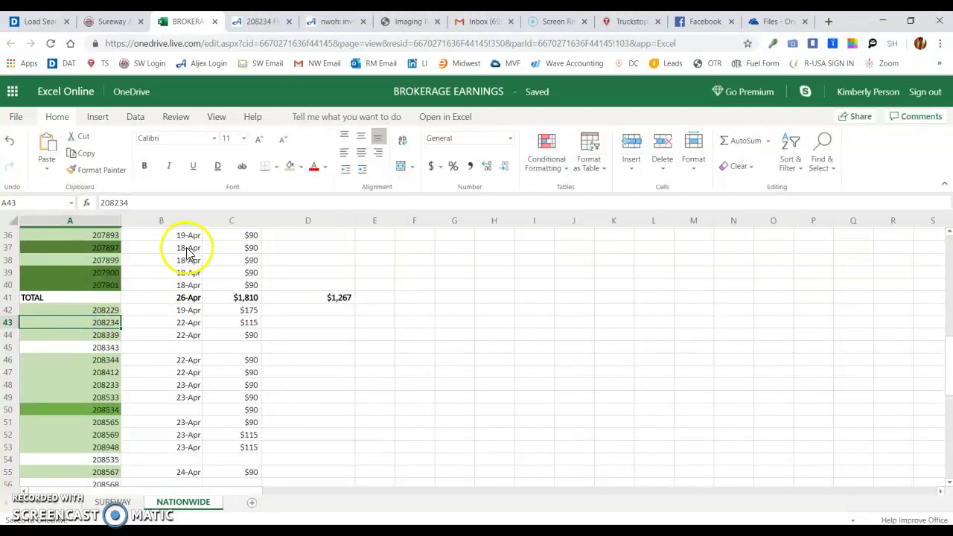
left_click(302, 166)
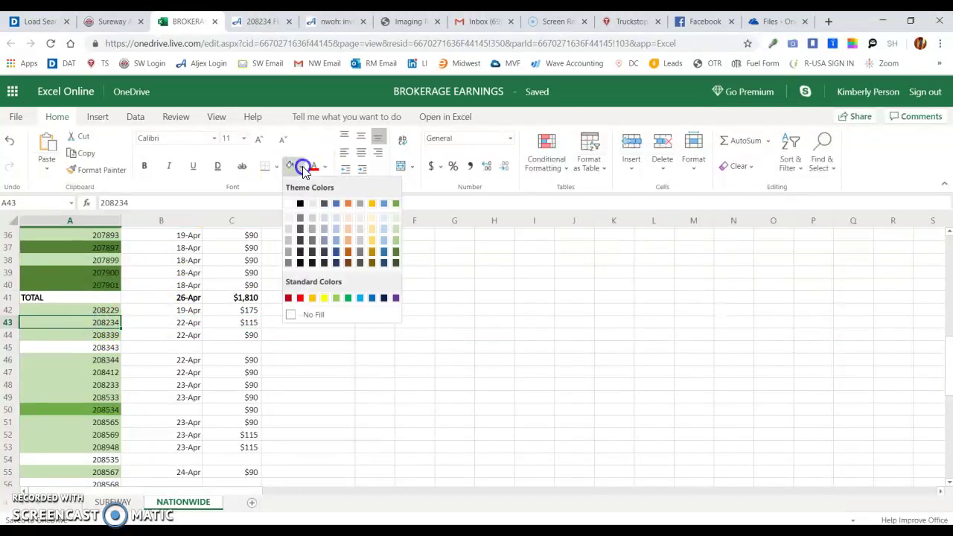
left_click(349, 229)
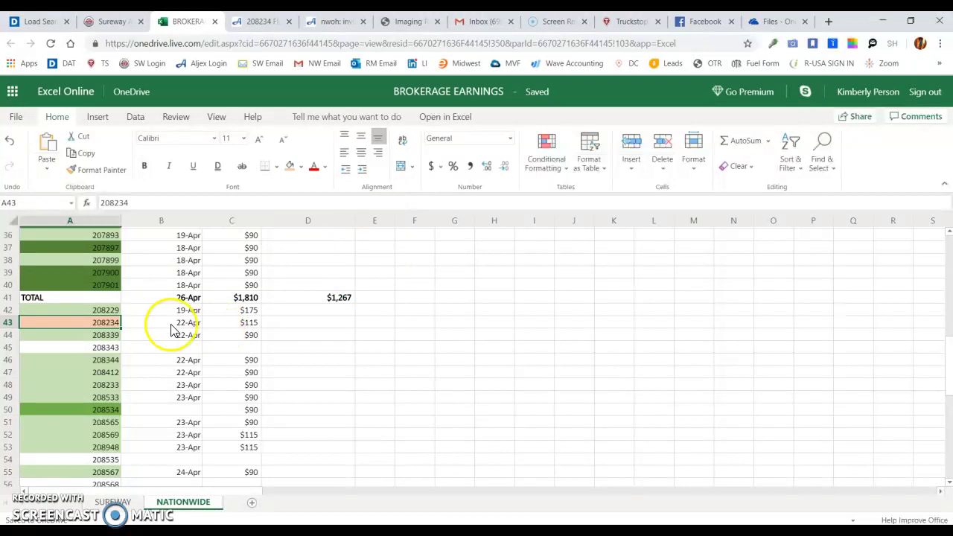
left_click(147, 323)
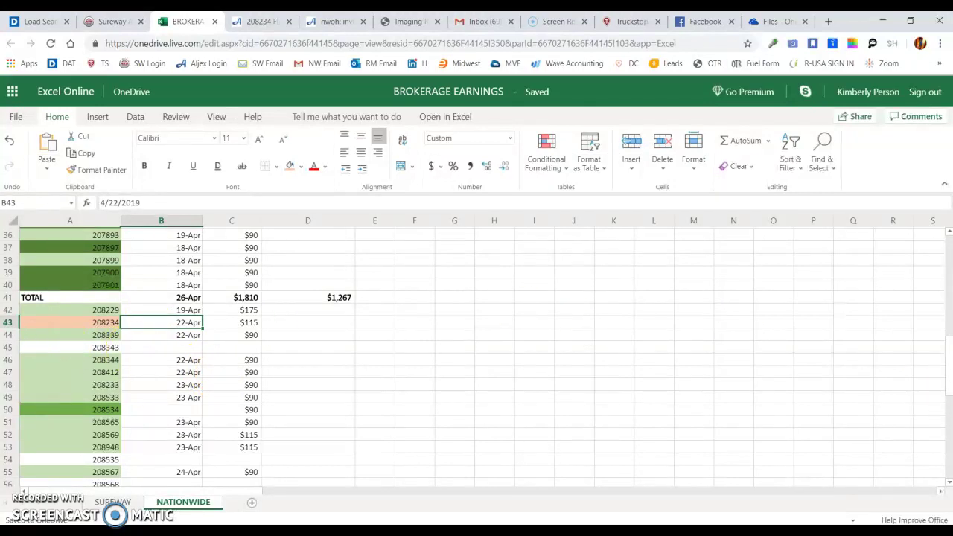
Review the load rows down to the 3-May total, and enter the label TOTAL in cell A73 below them
scroll(947, 395, "down", 4)
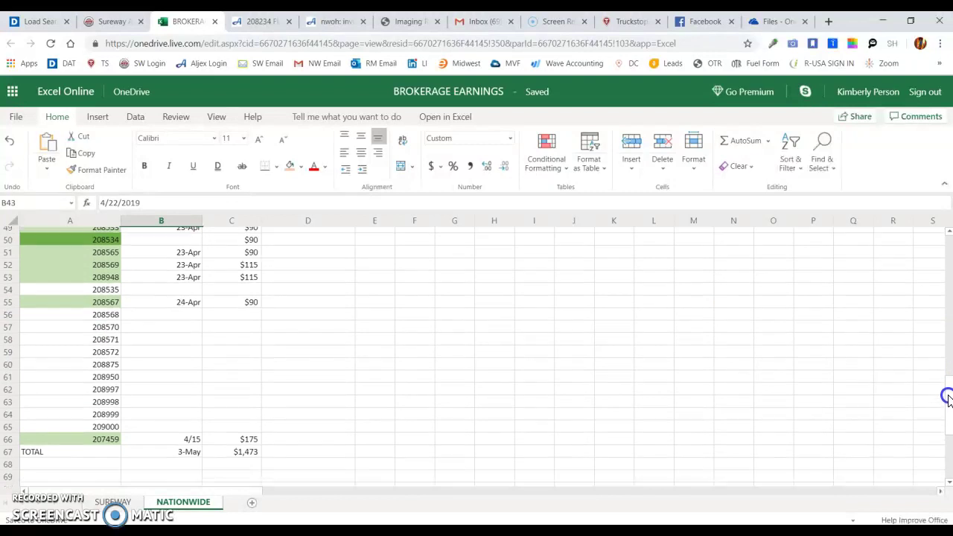
scroll(947, 394, "up", 2)
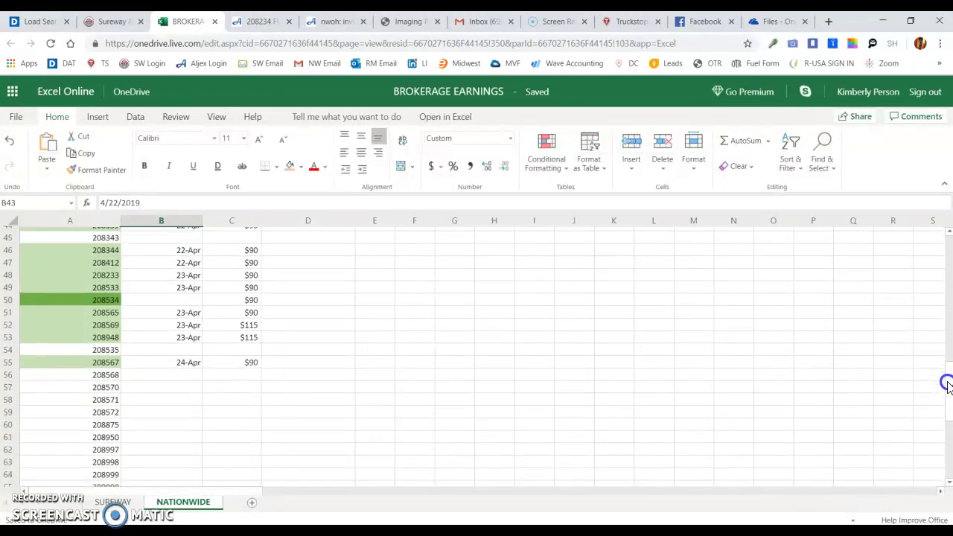
scroll(945, 410, "down", 3)
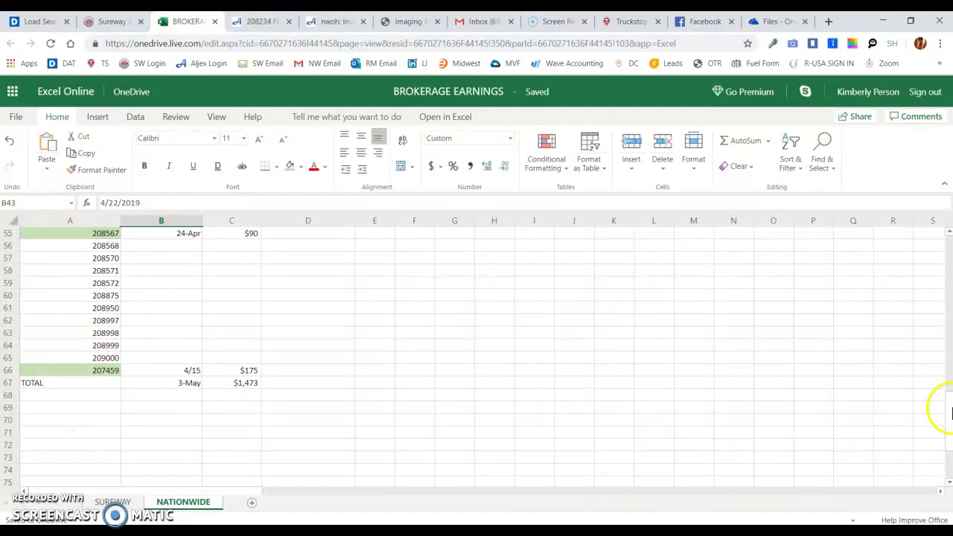
scroll(949, 412, "up", 9)
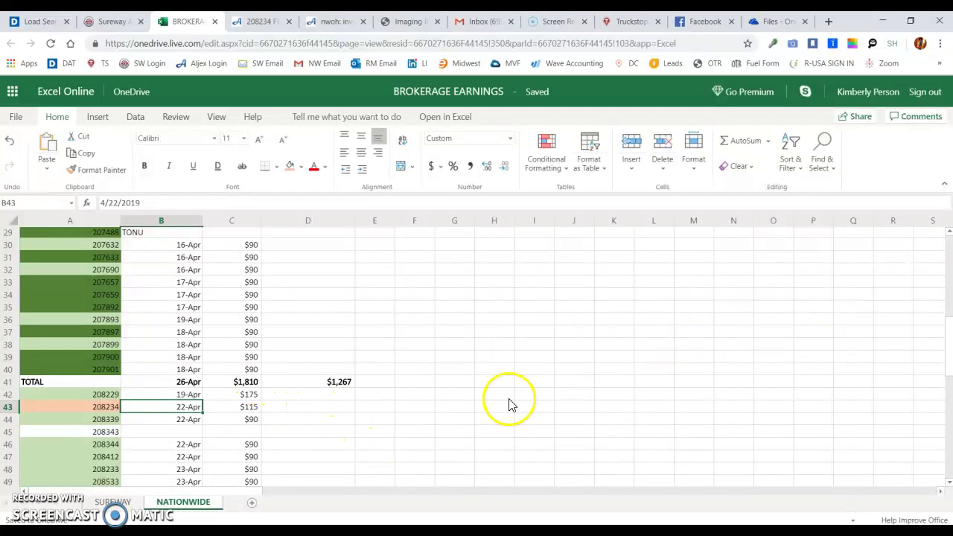
scroll(947, 372, "down", 6)
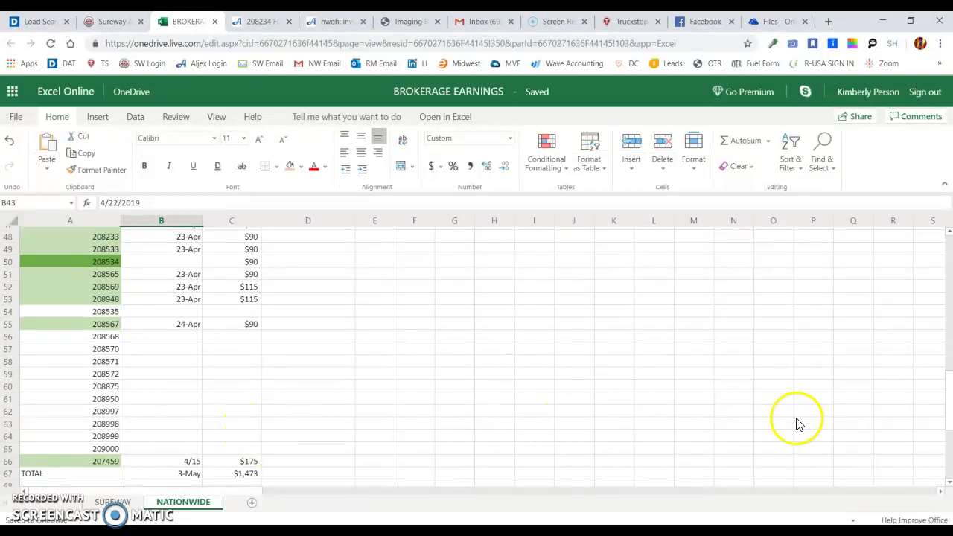
scroll(949, 390, "down", 3)
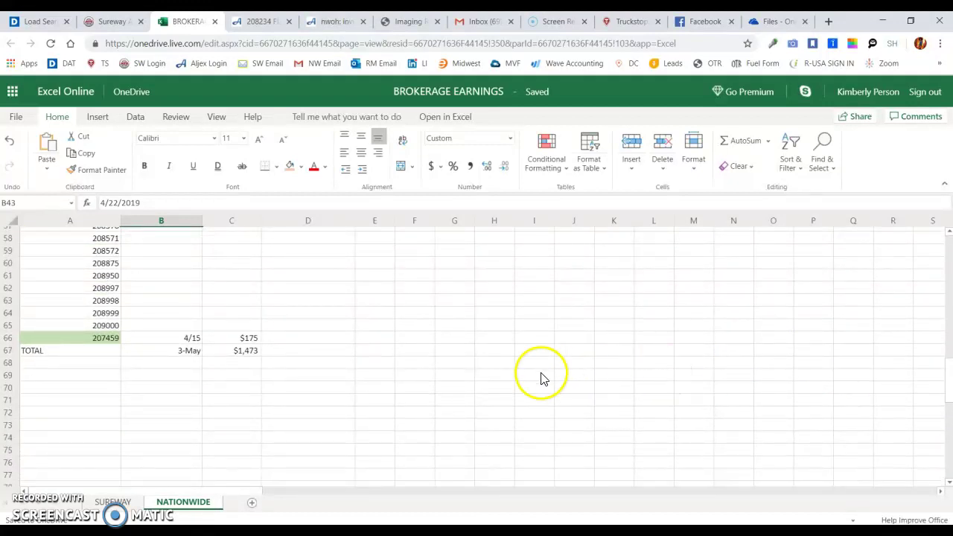
left_click(27, 393)
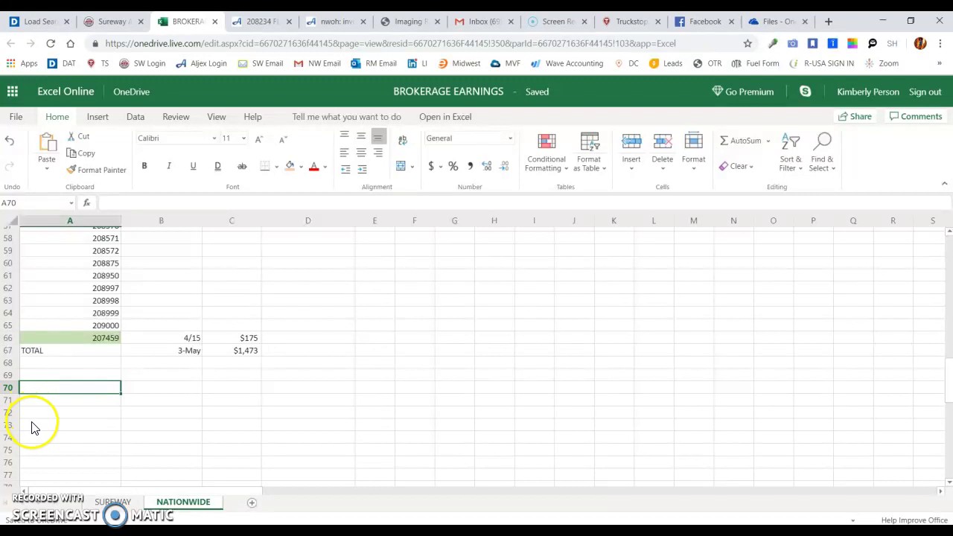
left_click(31, 424)
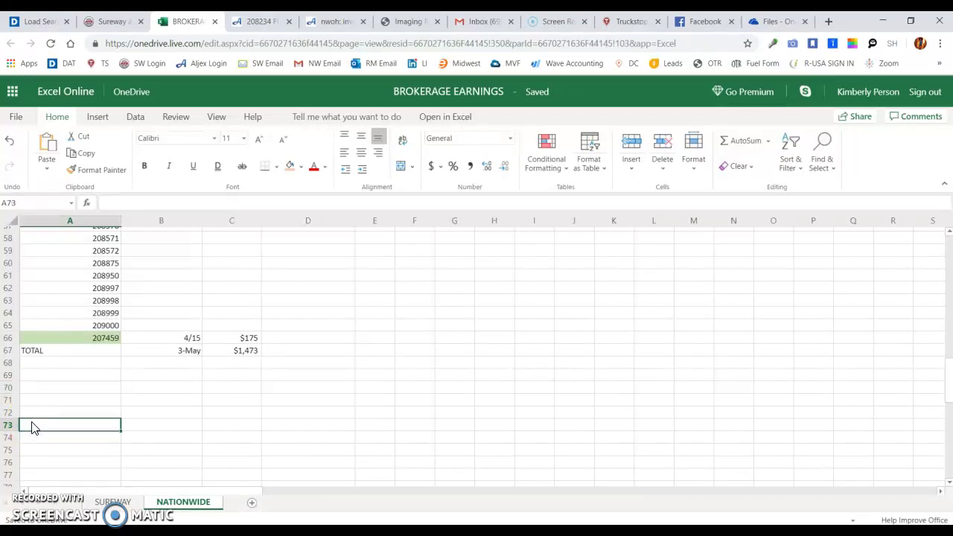
type("TOTAL")
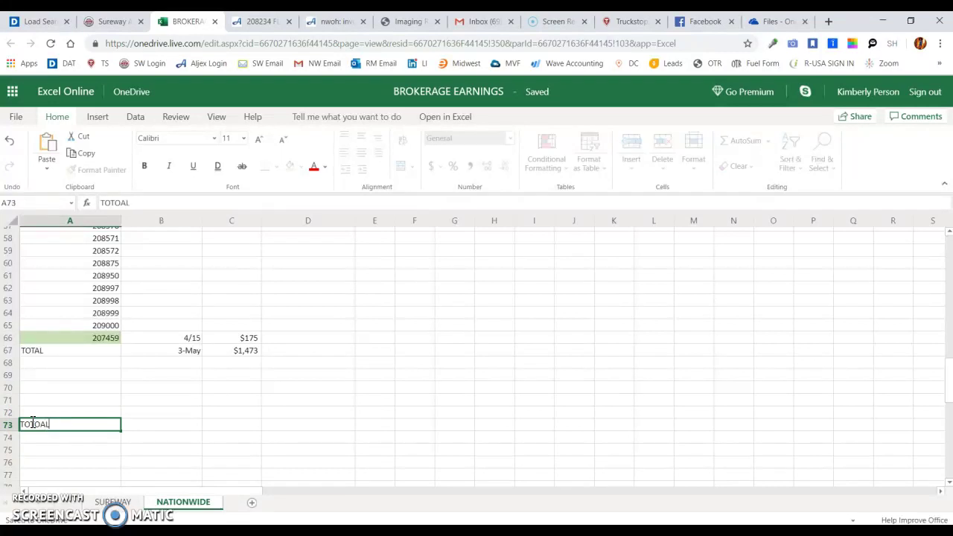
key("Tab")
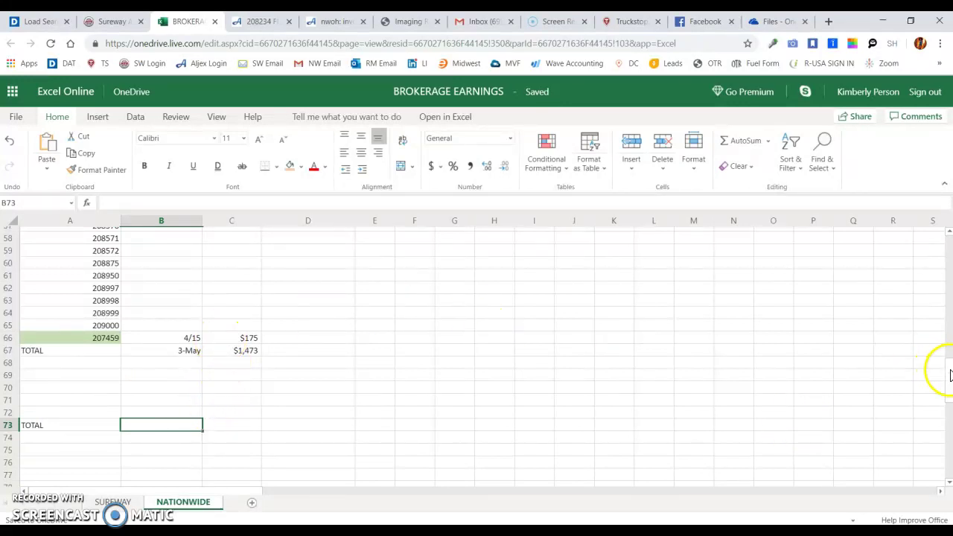
Enter $1200 as the amount in cell C73 of the new TOTAL row
left_click_drag(947, 372, 948, 337)
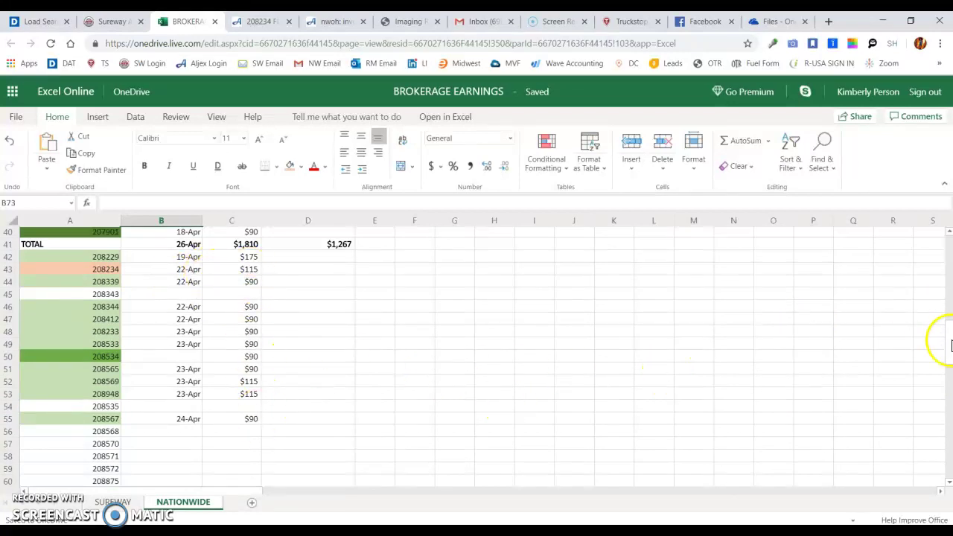
left_click_drag(949, 343, 949, 378)
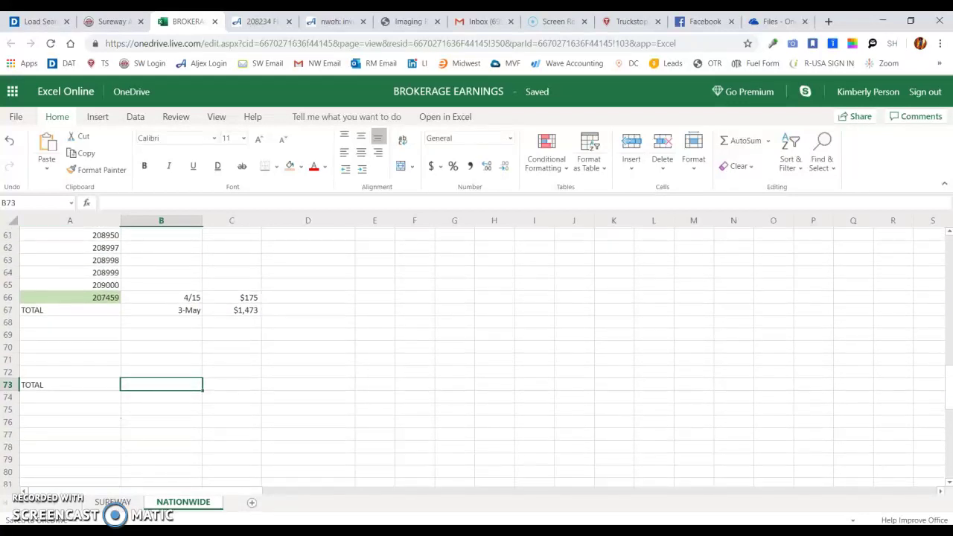
left_click(227, 389)
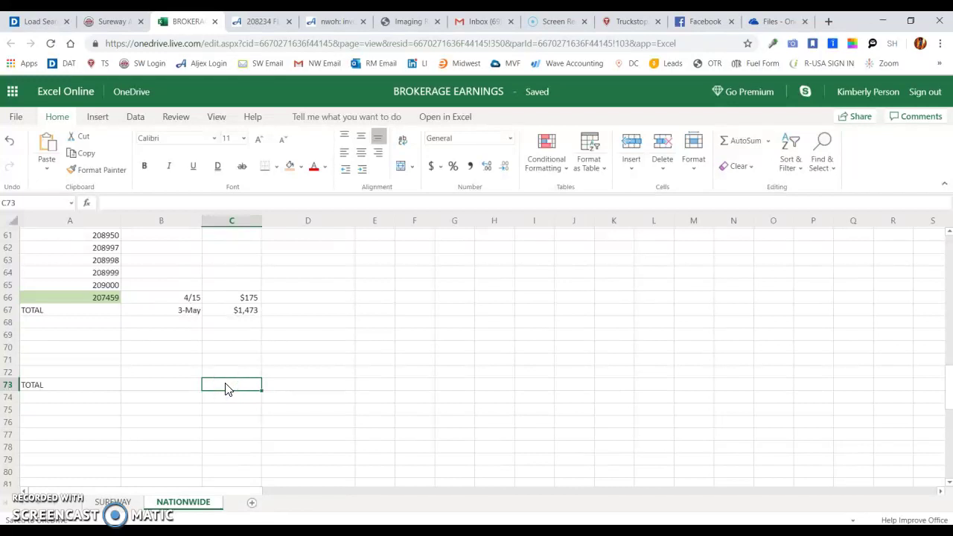
type("$1200")
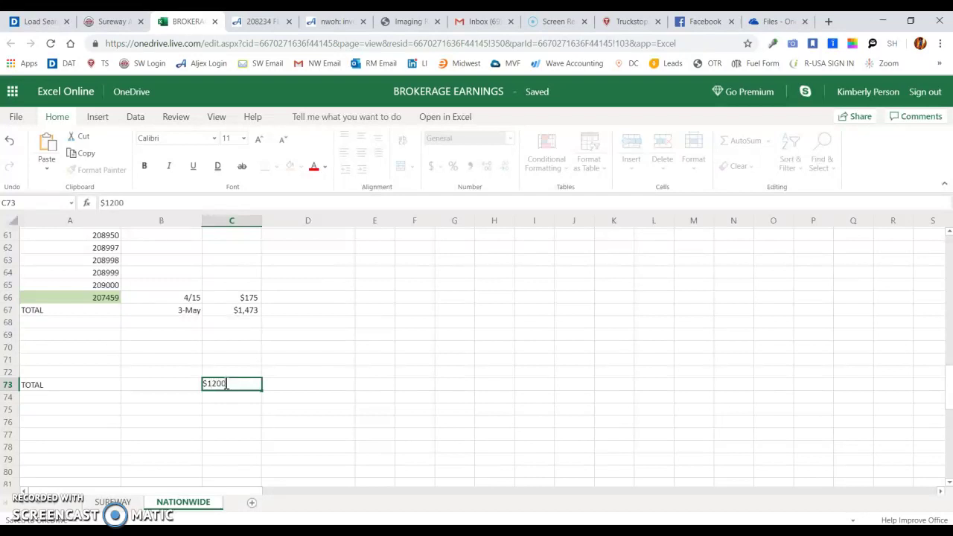
Check the May 2019 calendar for the week's Friday and enter the date 5/10 in cell B73 of the TOTAL row
left_click(148, 385)
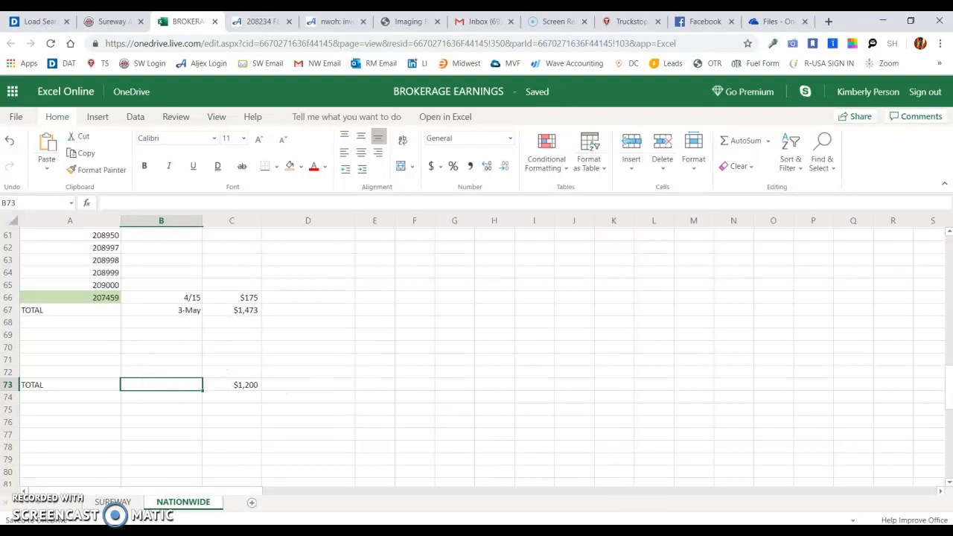
left_click(904, 530)
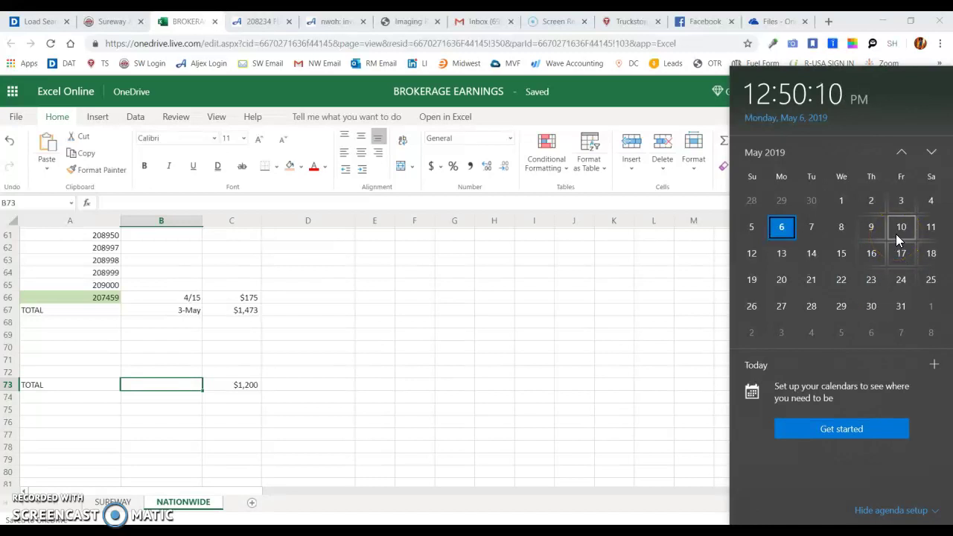
left_click(175, 388)
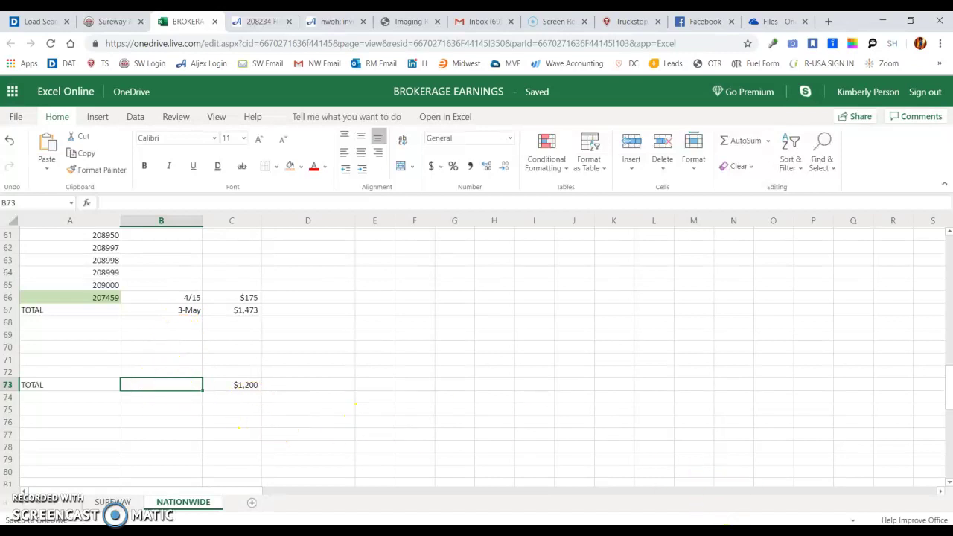
left_click(901, 530)
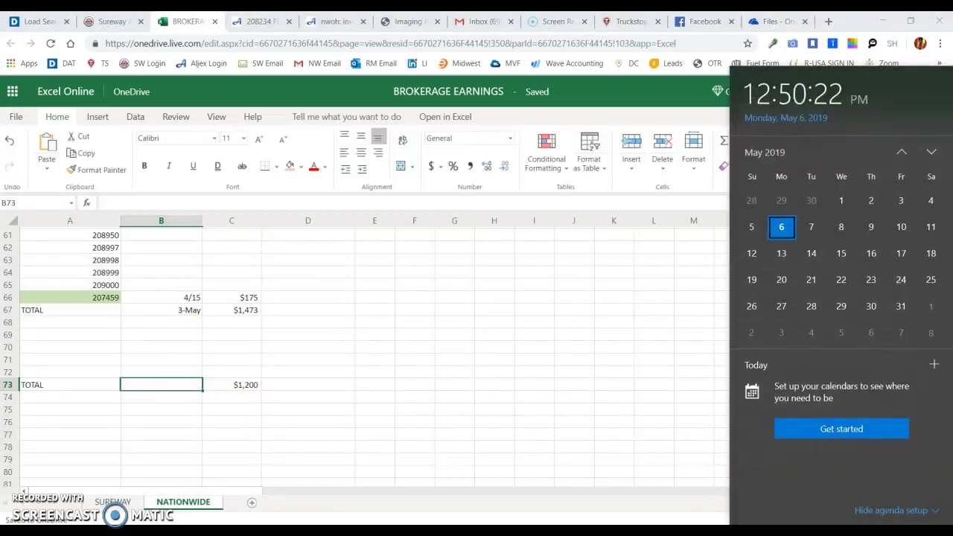
left_click(156, 386)
left_click(158, 384)
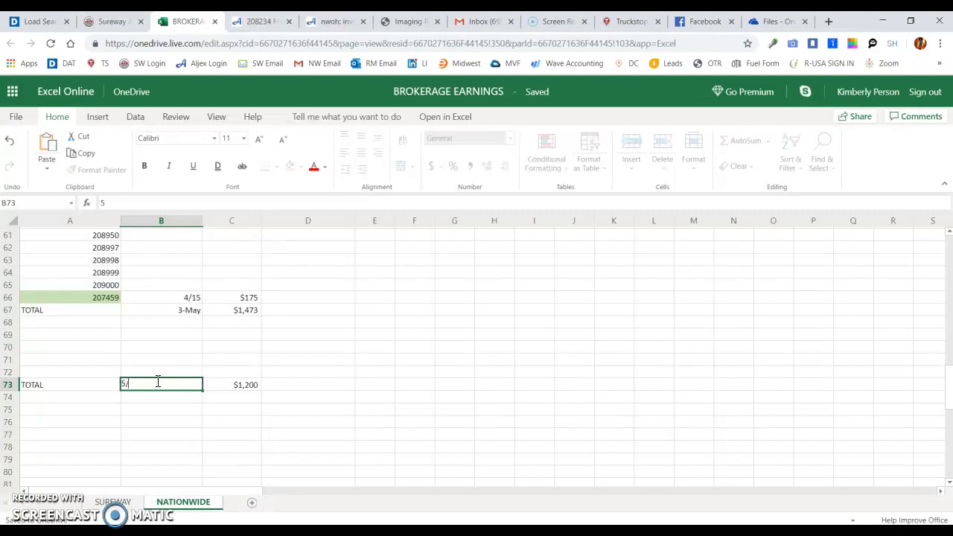
key("Tab")
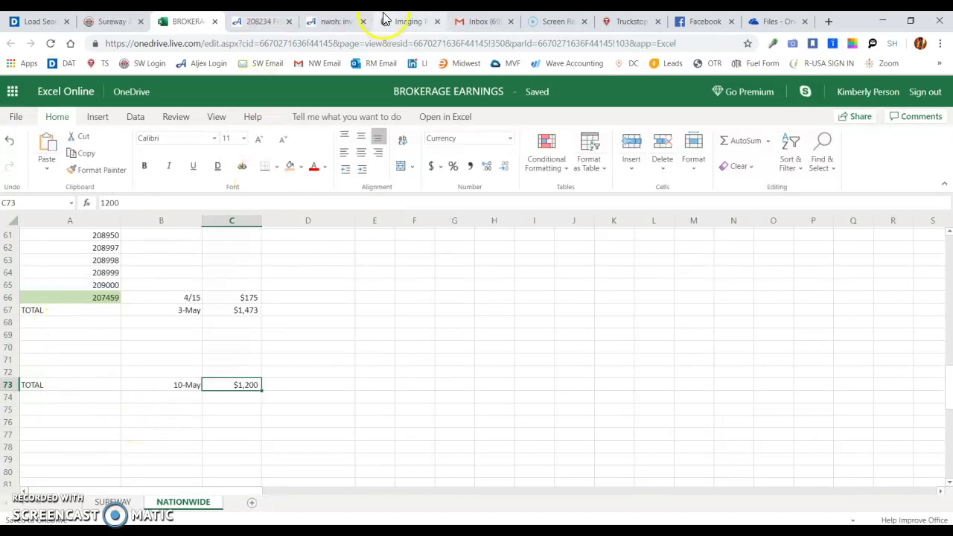
Look over the Sureway brokerage planning list, then leave the open Aljex load record and review the statuses on its home load list
left_click(111, 21)
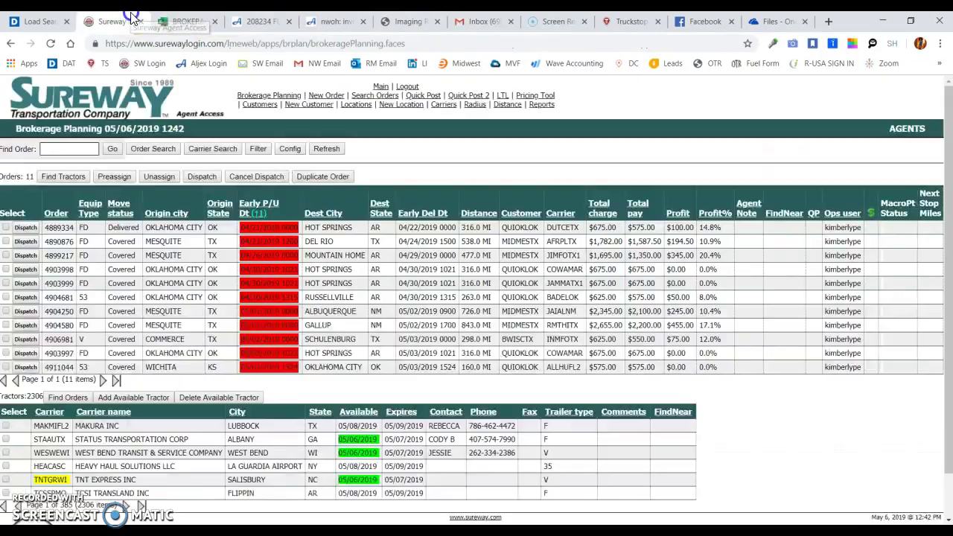
left_click(261, 21)
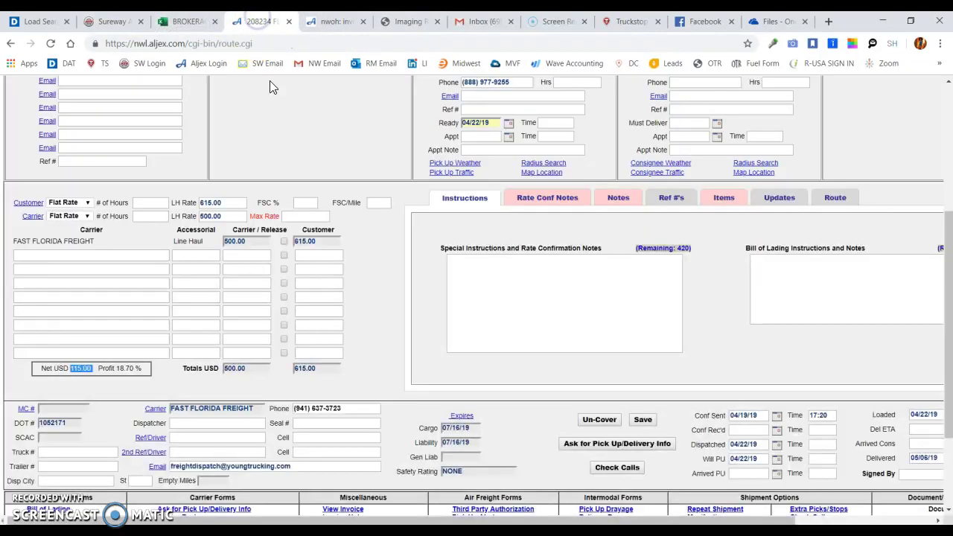
left_click(320, 21)
left_click(266, 21)
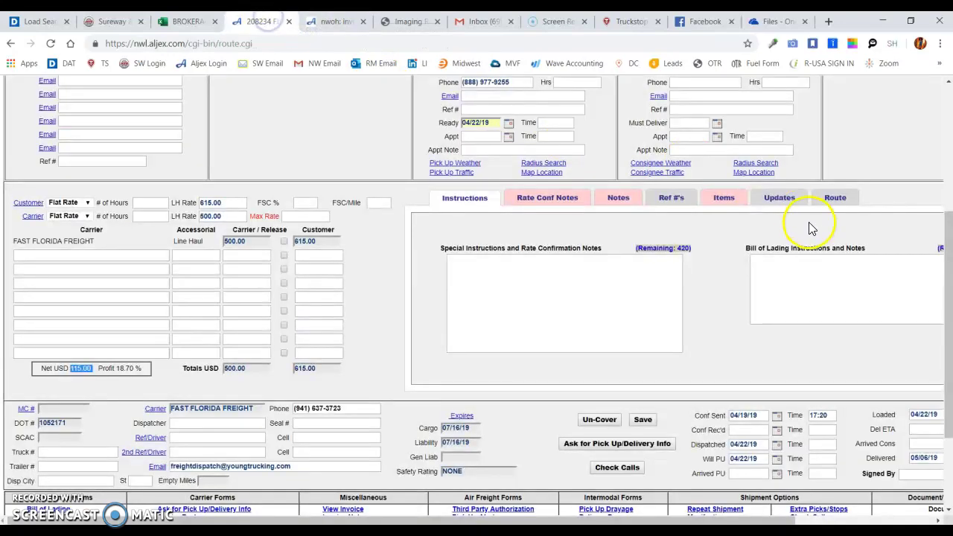
scroll(426, 77, "up", 5)
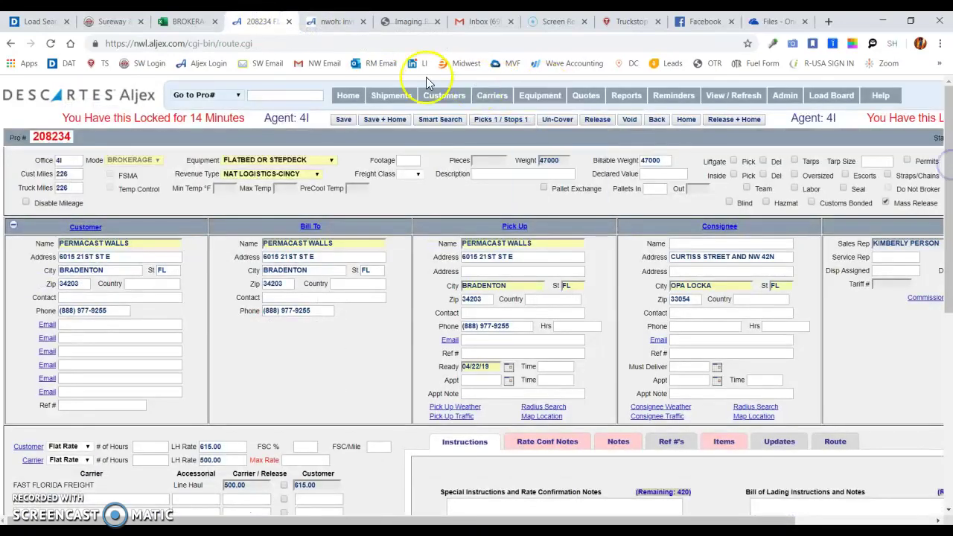
left_click(344, 102)
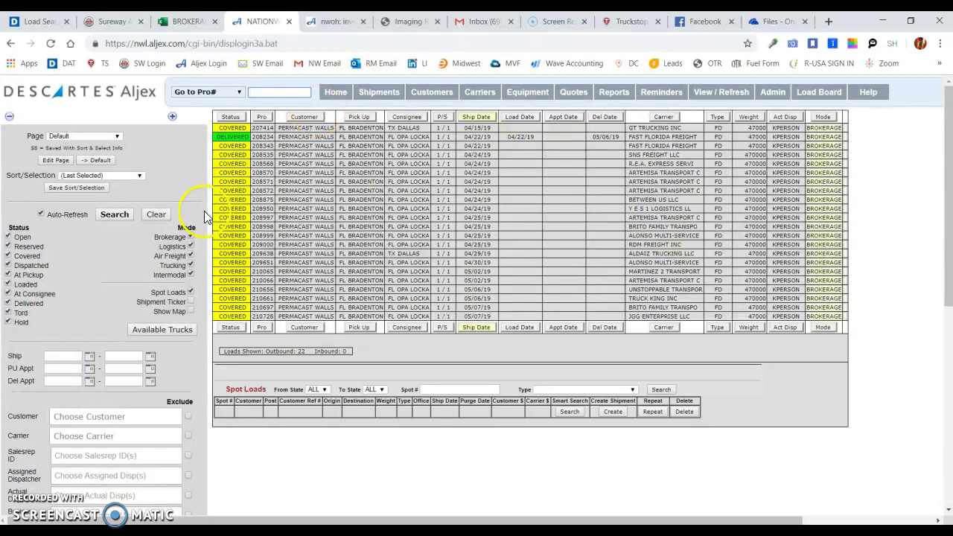
Return to the earnings workbook and review the color-coded loads and weekly totals from 26-Apr down to 10-May
left_click(186, 21)
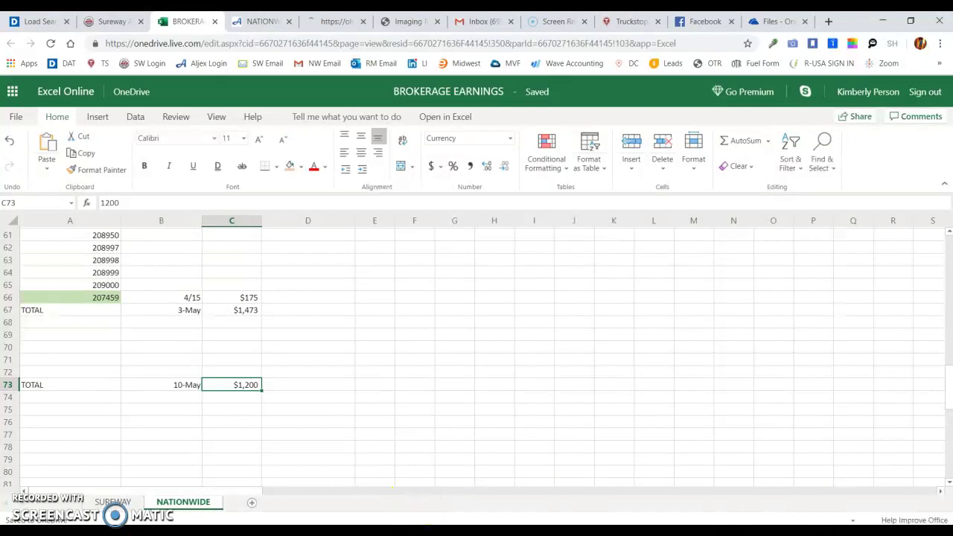
left_click_drag(949, 387, 947, 362)
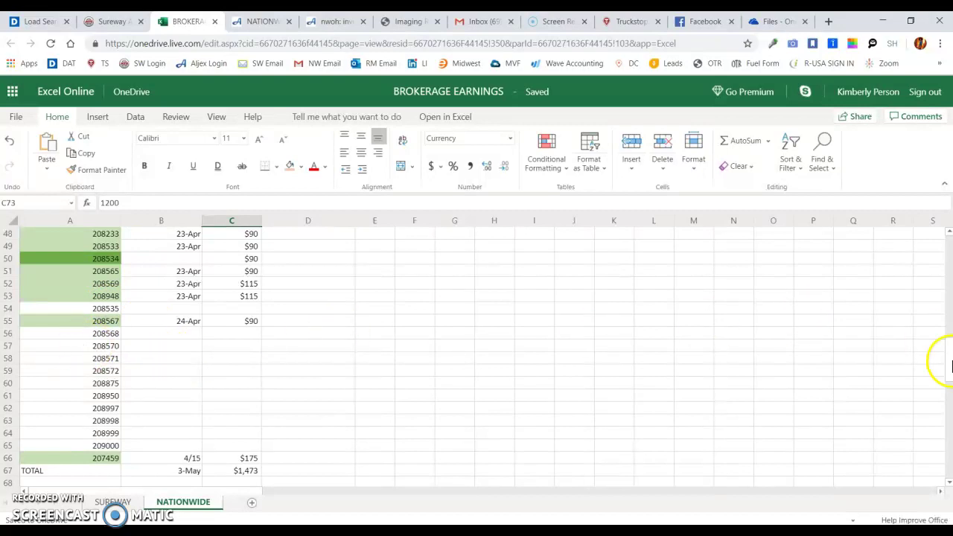
scroll(949, 365, "up", 3)
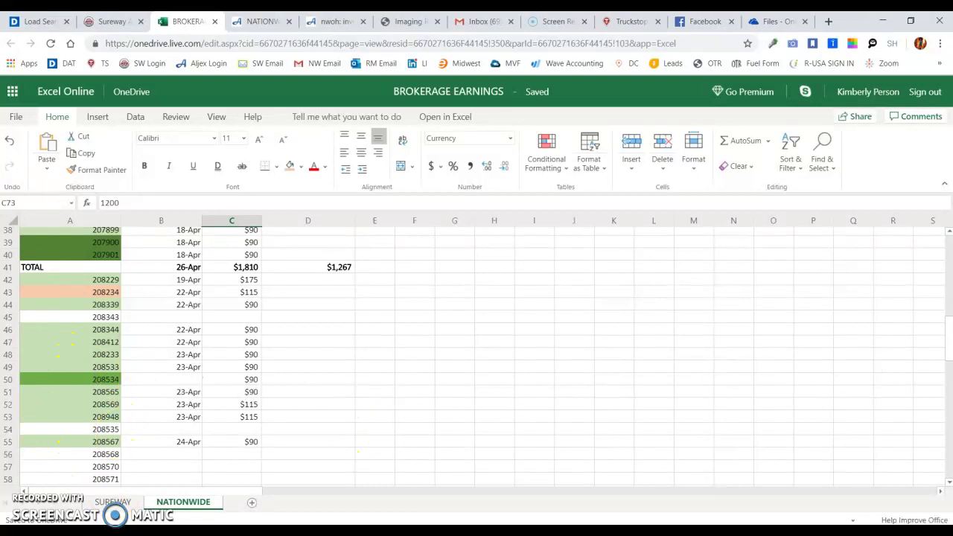
left_click_drag(950, 354, 948, 365)
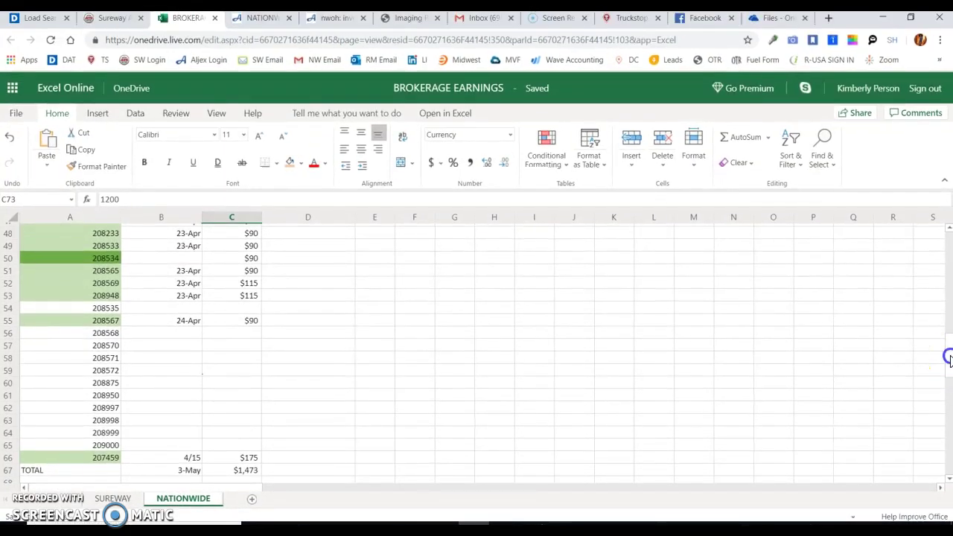
left_click_drag(948, 358, 946, 383)
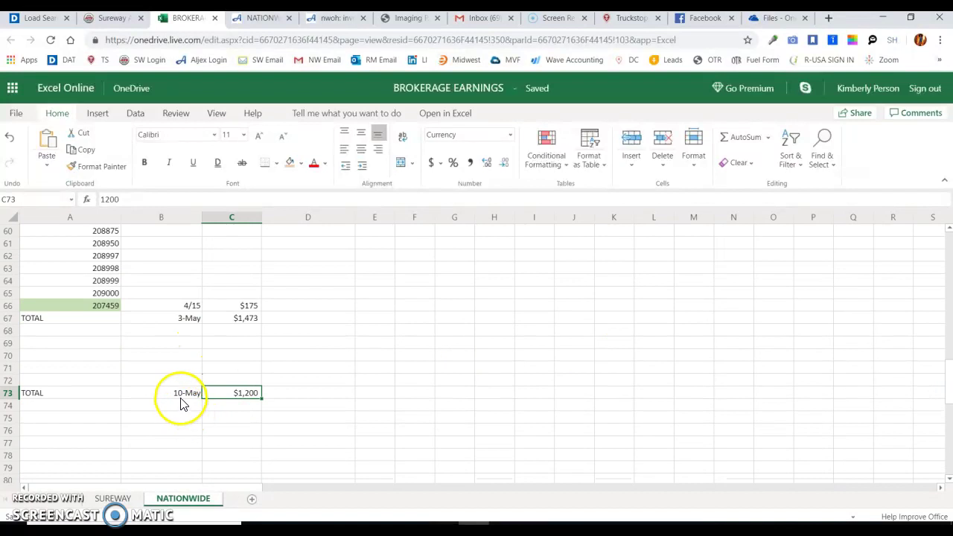
Make the 10-May TOTAL row 73 and the 3-May TOTAL row 67 bold
left_click(7, 392)
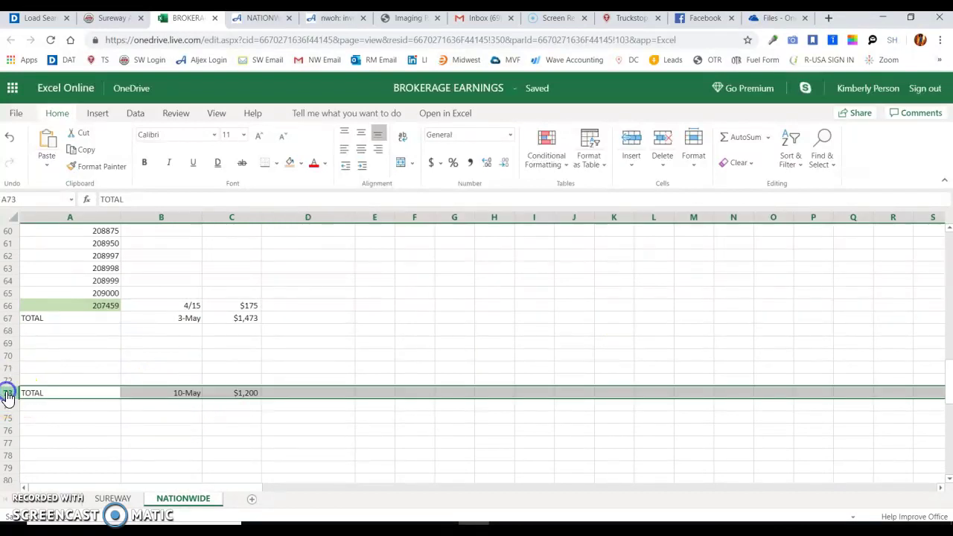
left_click(143, 163)
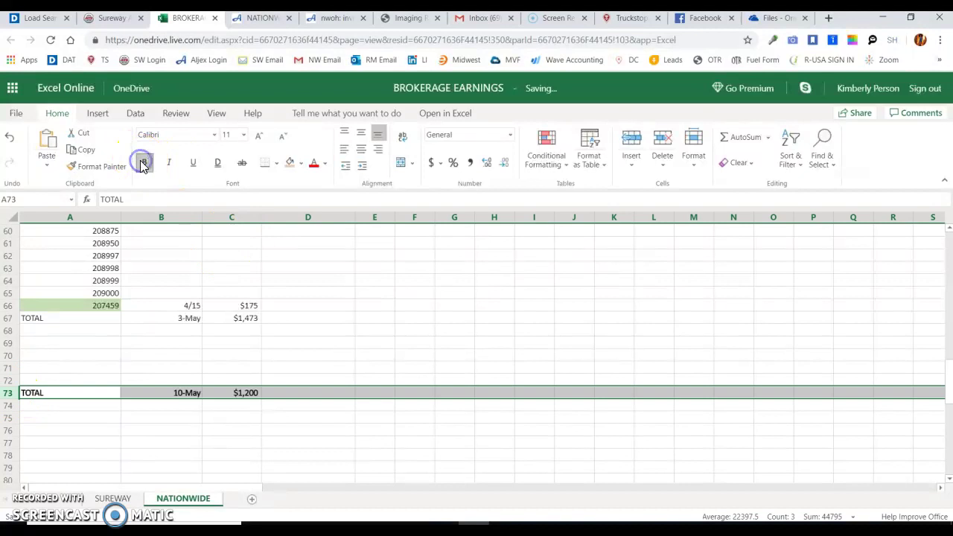
left_click(9, 318)
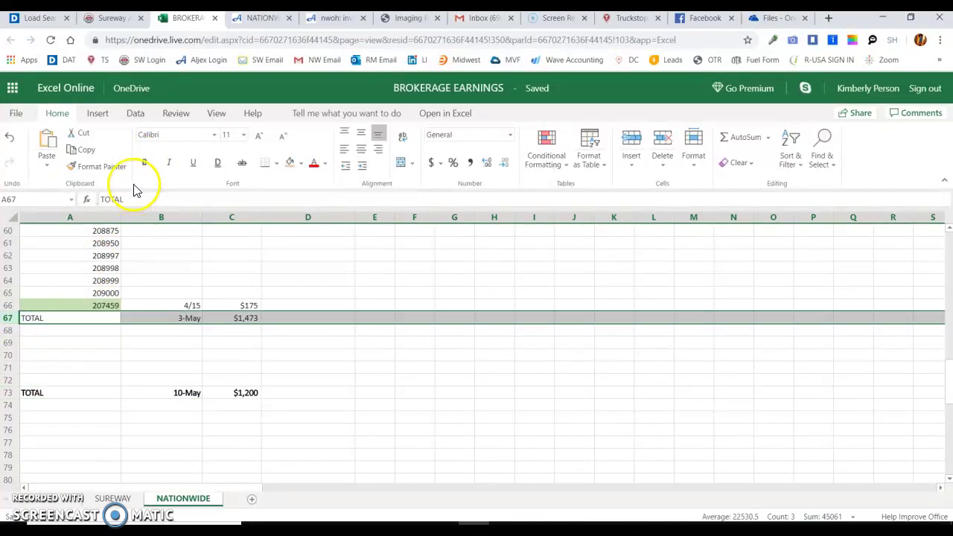
left_click(144, 163)
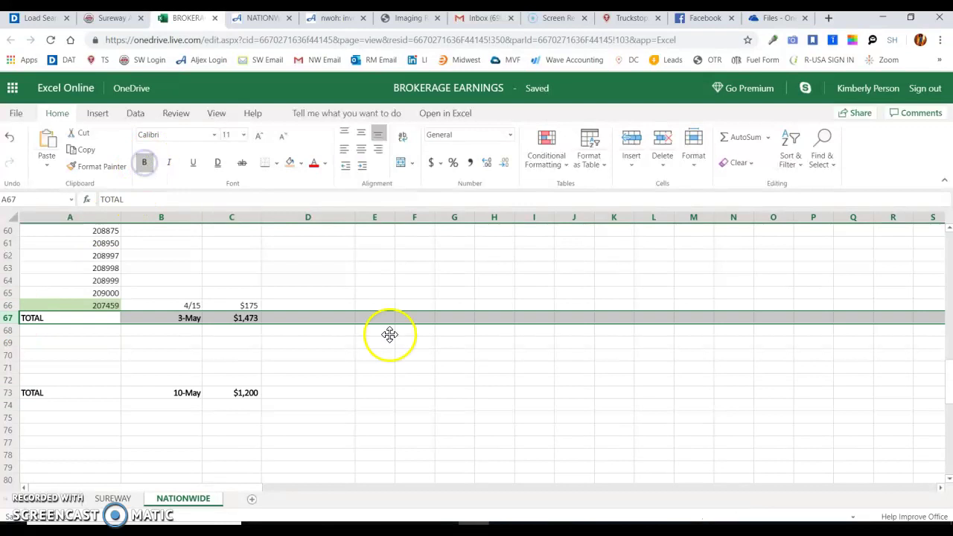
left_click(428, 369)
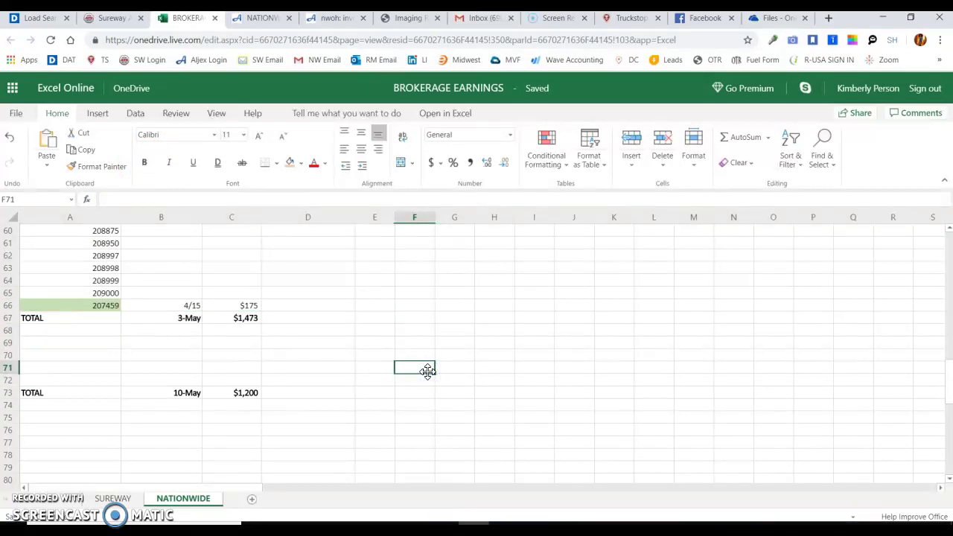
Open the SUREWAY sheet and enter the label TOTAL in cell A54 below the last load
left_click(102, 500)
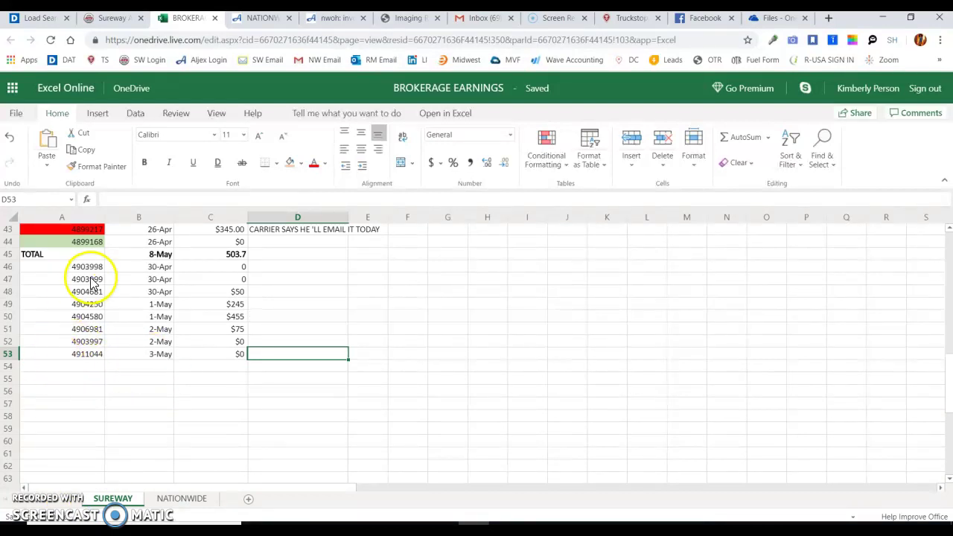
left_click(49, 366)
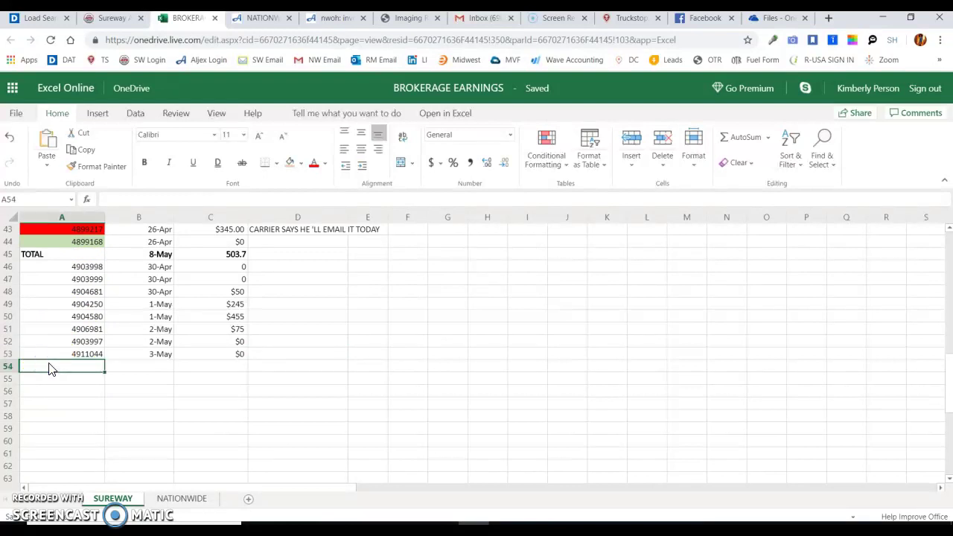
type("TOTAL")
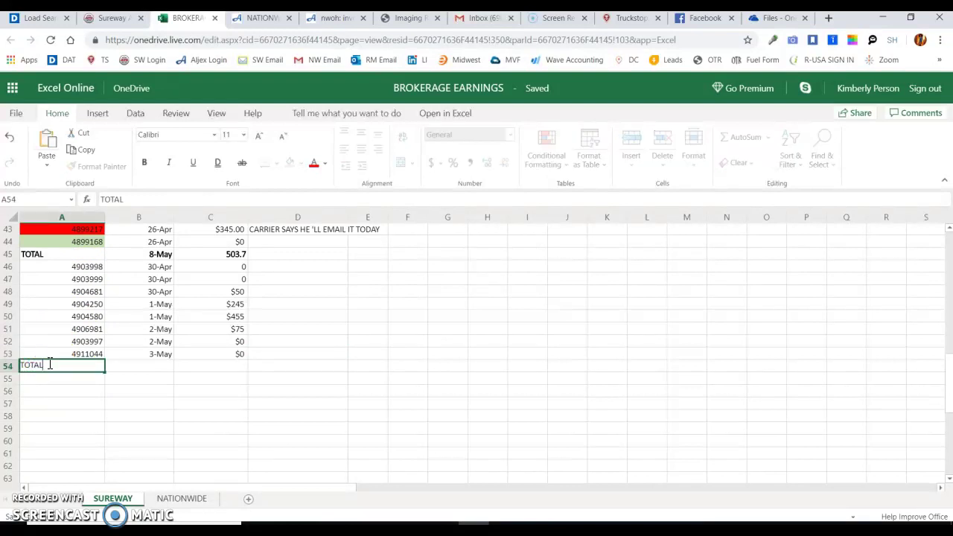
key("Tab")
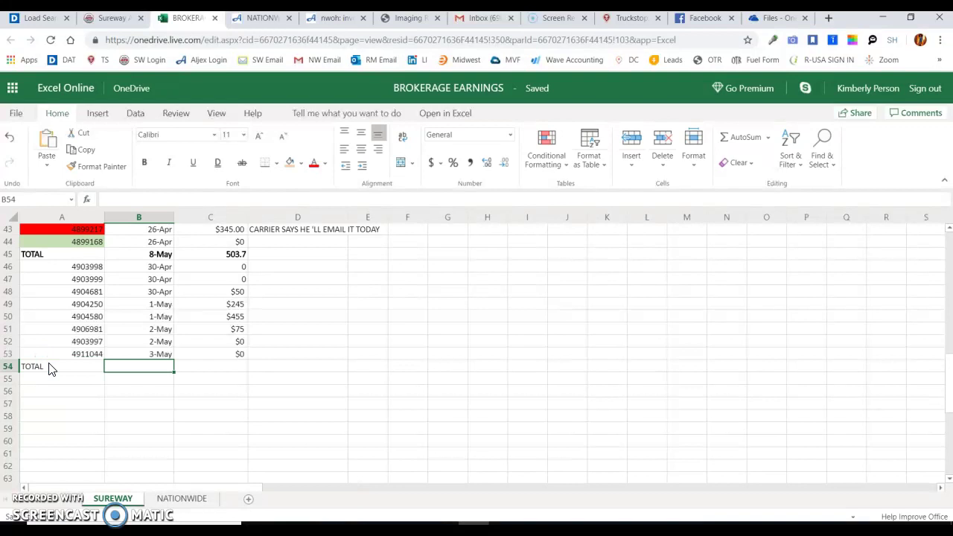
Check the May 2019 calendar for the payment Wednesday and enter the date 5/15 in cell B54 of the SUREWAY sheet
left_click(149, 372)
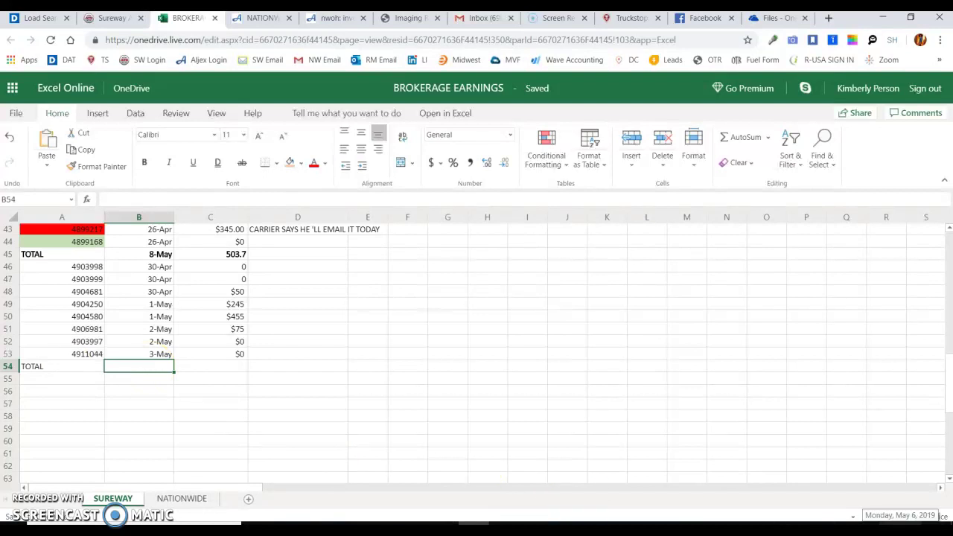
left_click(874, 509)
left_click(848, 243)
left_click(846, 228)
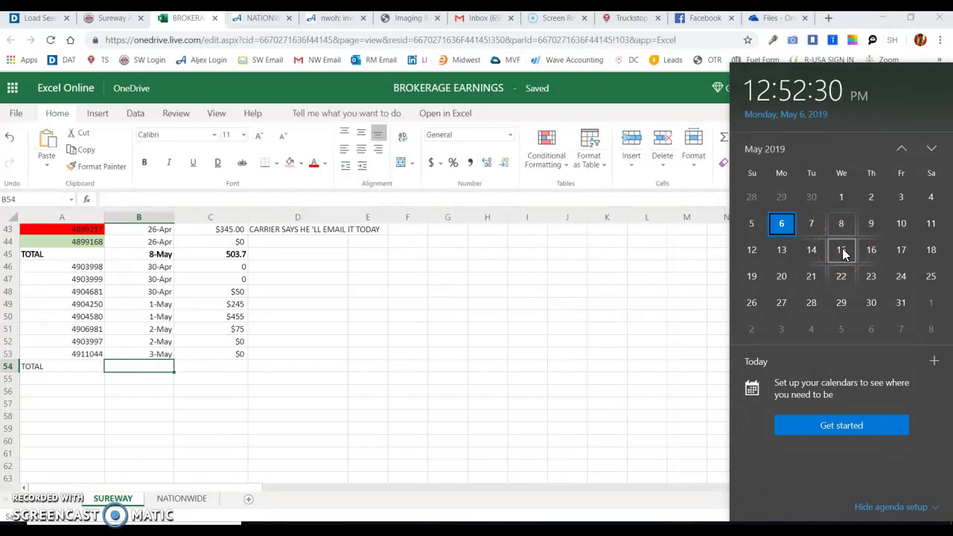
left_click_drag(830, 228, 793, 225)
left_click(842, 250)
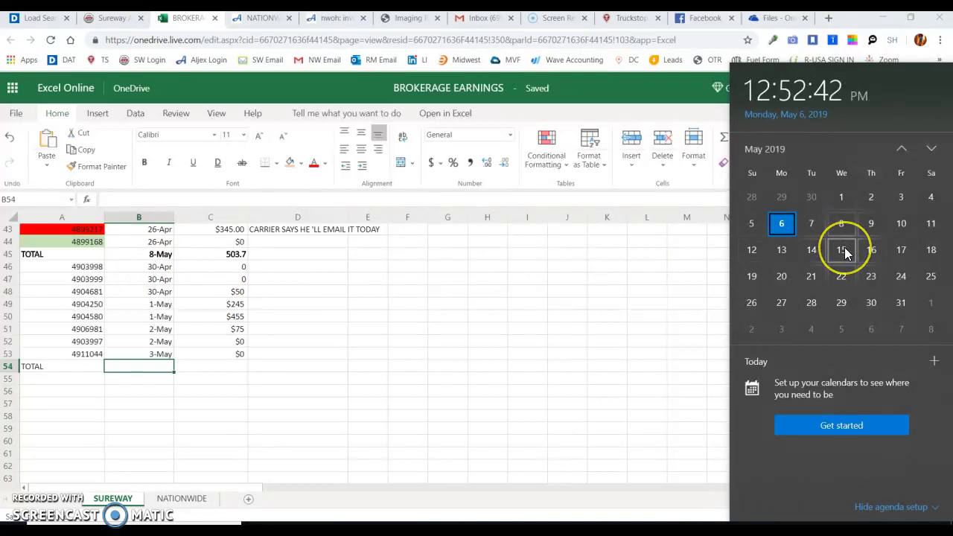
left_click(141, 372)
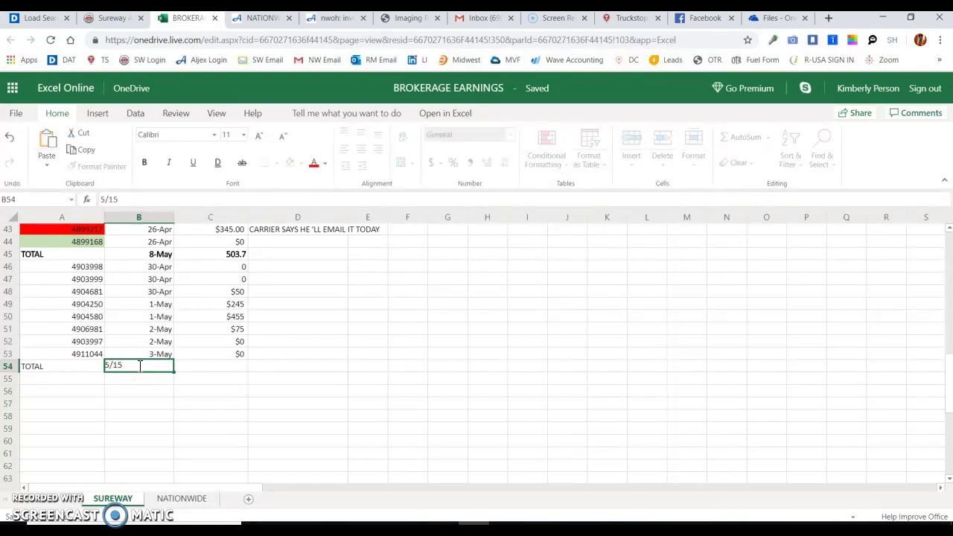
type("5/15")
key("Tab")
left_click(223, 365)
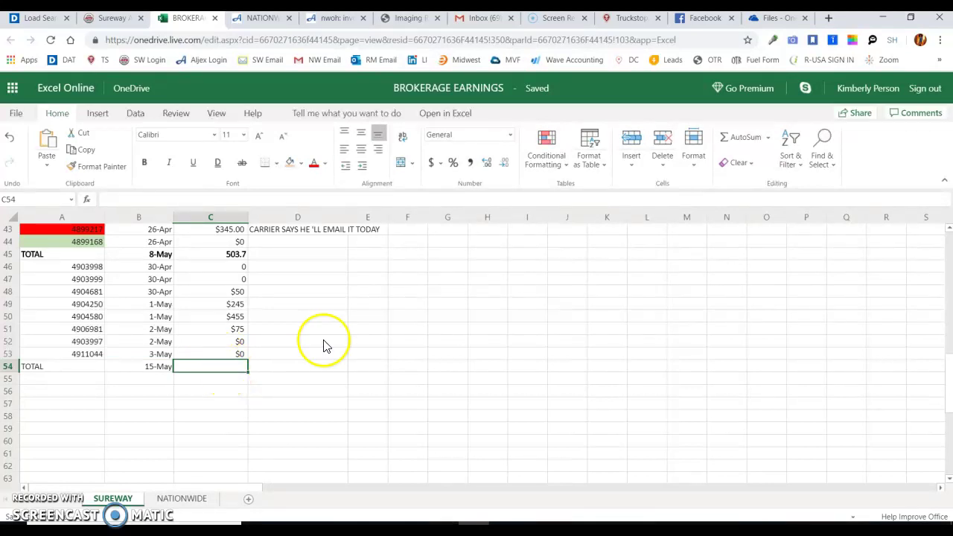
Make the SUREWAY sheet's 15-May TOTAL row 54 bold and select its empty amount cell C54
scroll(947, 378, "up", 3)
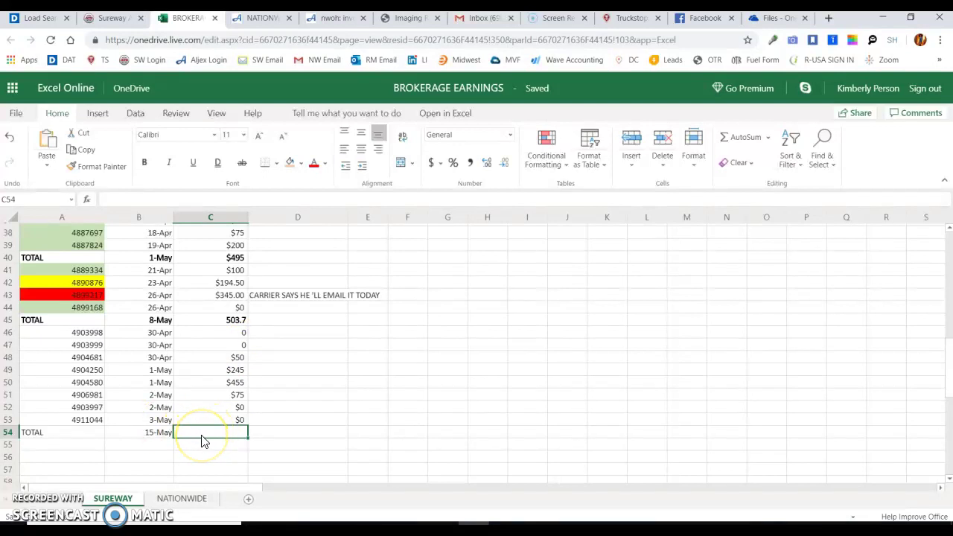
left_click(8, 433)
left_click(144, 161)
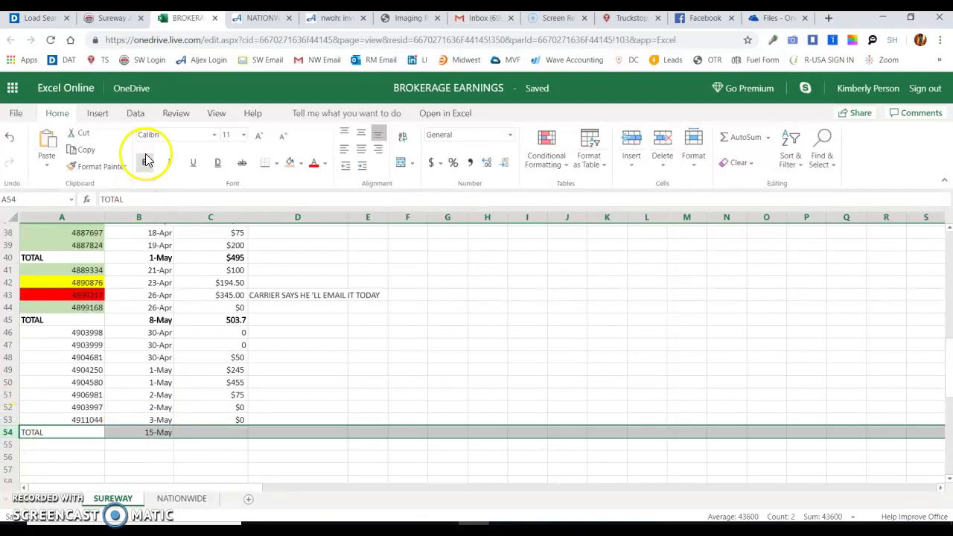
left_click(227, 432)
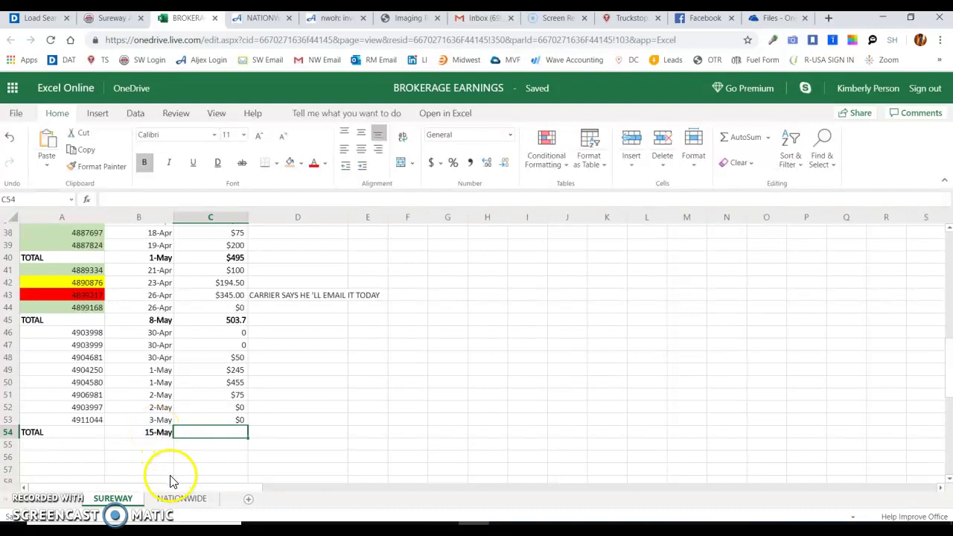
Switch back to the NATIONWIDE sheet and view the 3-May and 10-May total rows
left_click(181, 498)
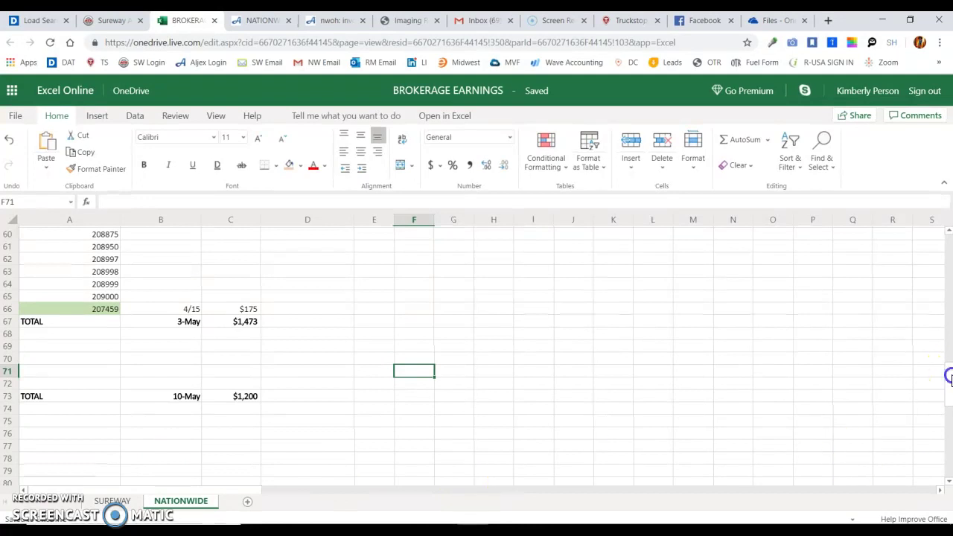
scroll(949, 384, "down", 3)
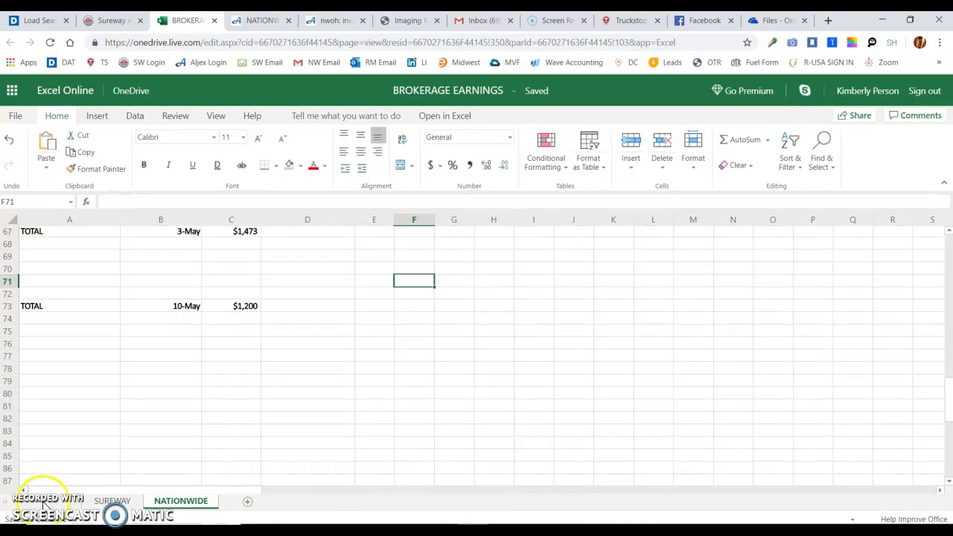